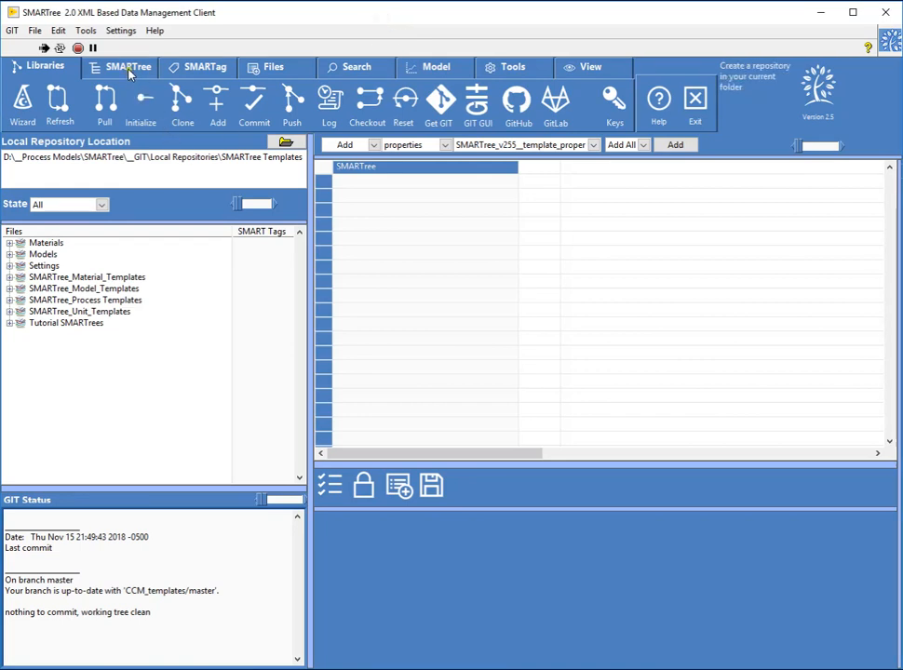
Load the "basic elements" file from the Tutorial SMARTrees folder into the SMARTree editor
{"action": "left_click", "coordinate": [9, 323]}
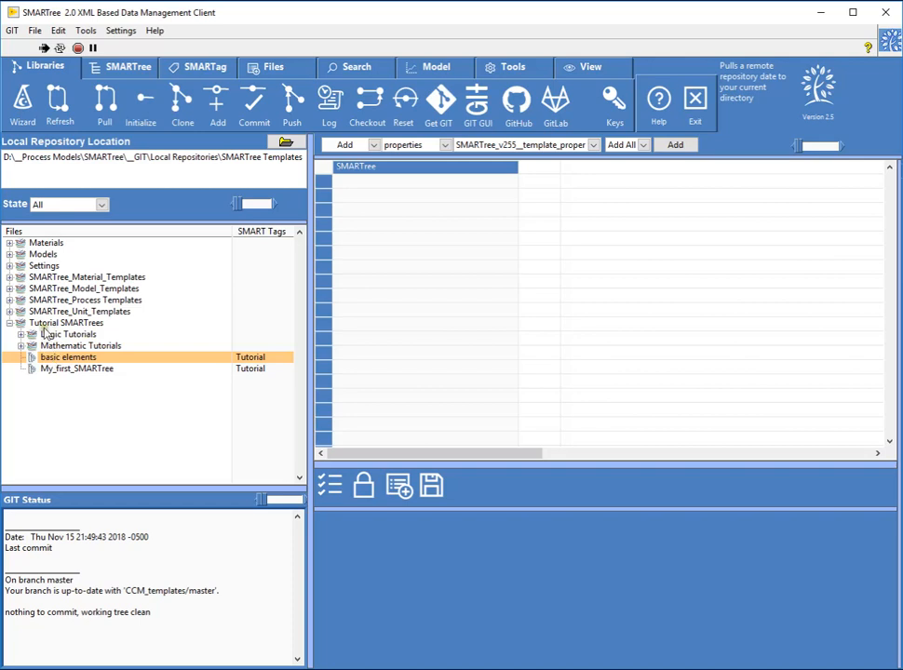
{"action": "left_click_drag", "start_coordinate": [73, 358], "coordinate": [390, 238]}
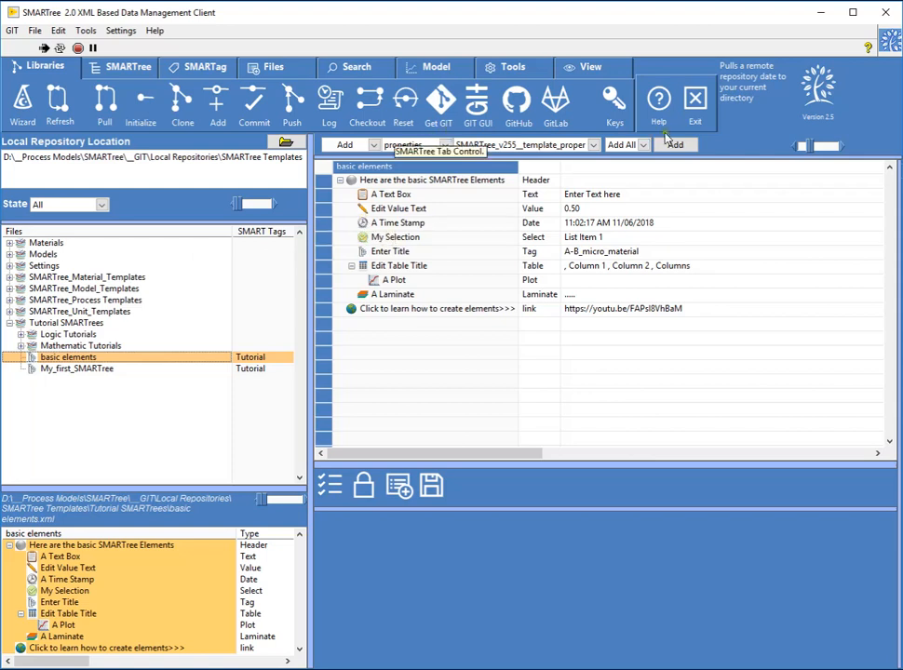
Examine the element types that can be added and browse the library files tagged "material"
{"action": "left_click", "coordinate": [371, 145]}
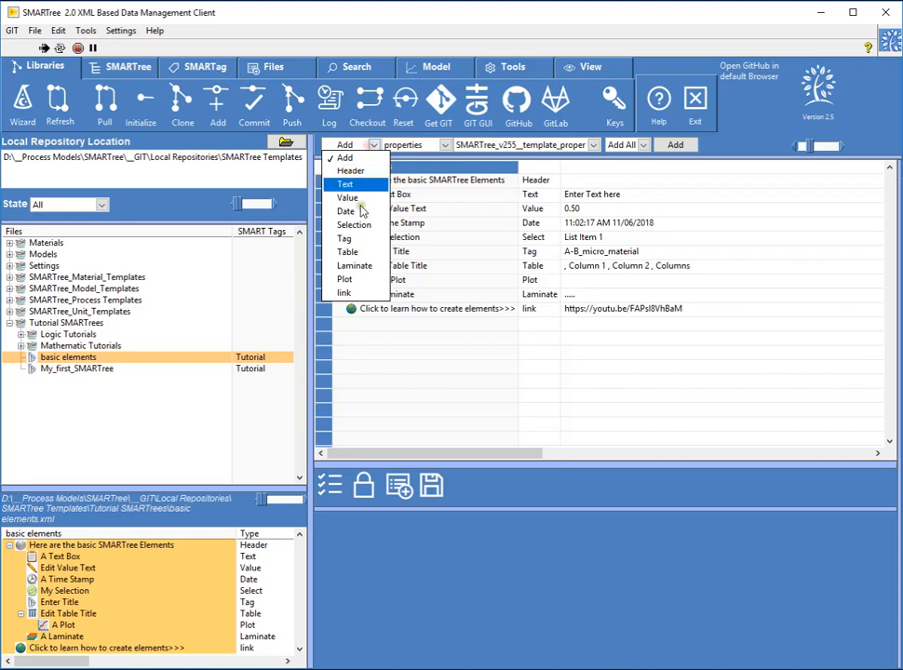
{"action": "left_click", "coordinate": [403, 145]}
{"action": "left_click", "coordinate": [417, 146]}
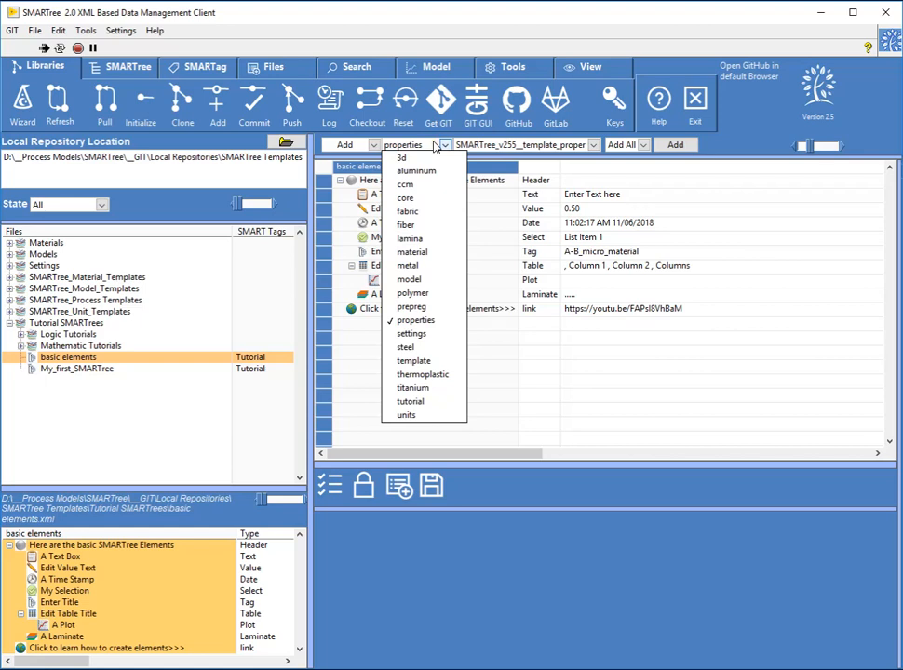
{"action": "left_click", "coordinate": [415, 252]}
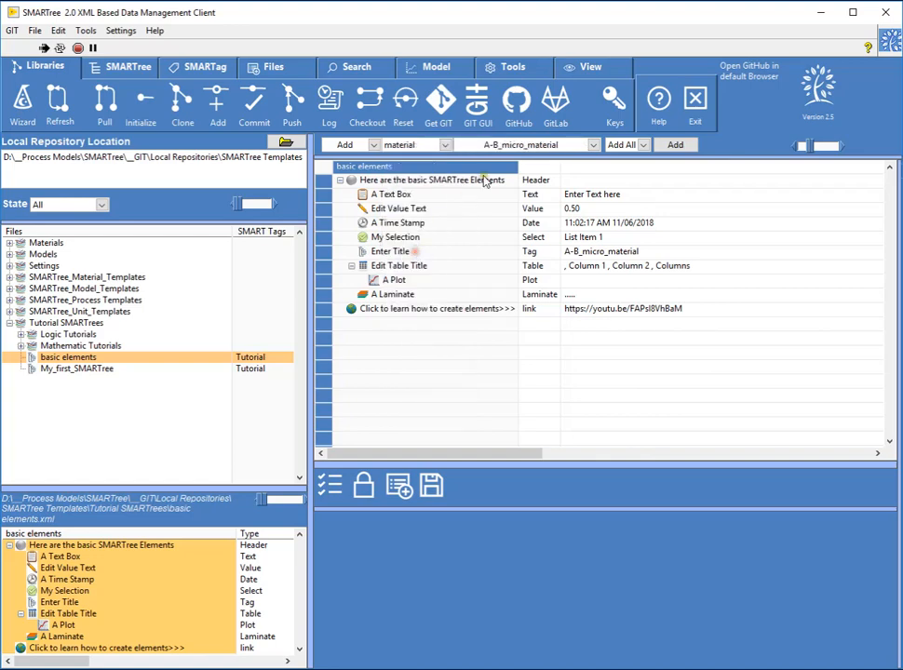
{"action": "left_click", "coordinate": [511, 147]}
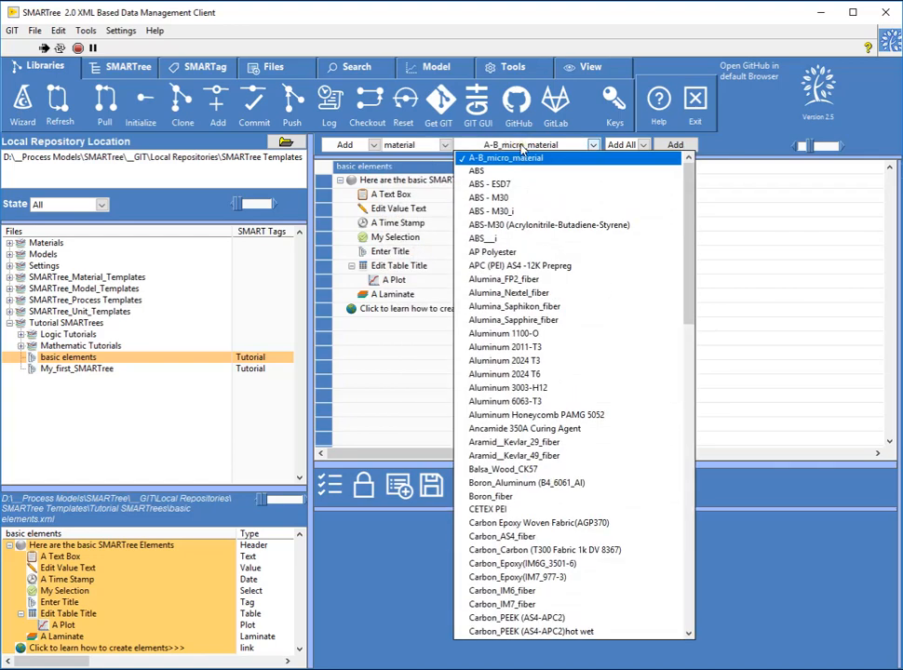
{"action": "mouse_move", "coordinate": [682, 270]}
{"action": "left_mouse_down"}
{"action": "mouse_move", "coordinate": [701, 355]}
{"action": "mouse_move", "coordinate": [689, 633]}
{"action": "mouse_move", "coordinate": [691, 261]}
{"action": "left_mouse_up"}
Filter the library files by the steel tag and by the fabric tag, and browse the fabric entries
{"action": "left_click", "coordinate": [414, 146]}
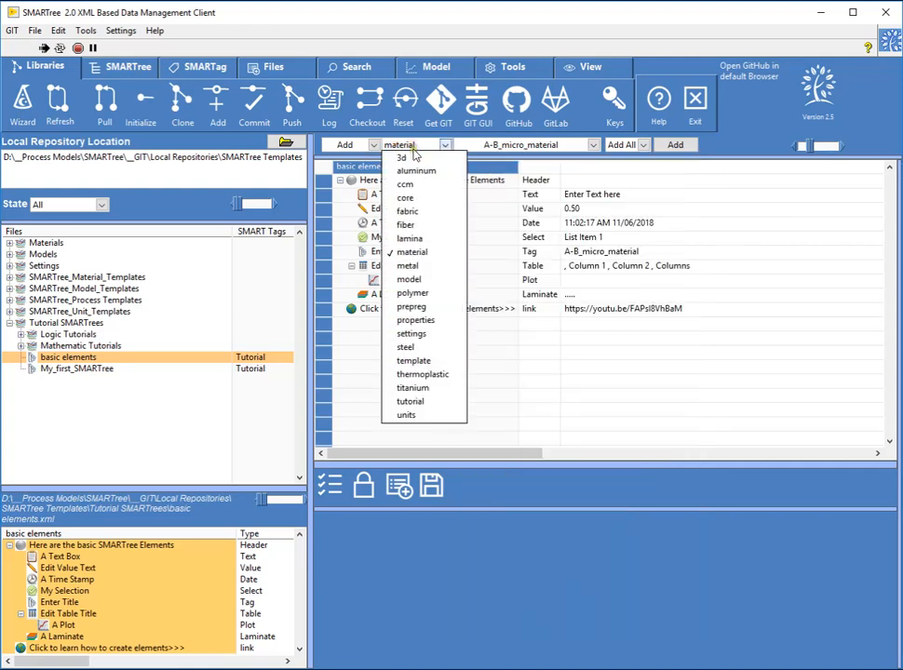
{"action": "left_click", "coordinate": [415, 350]}
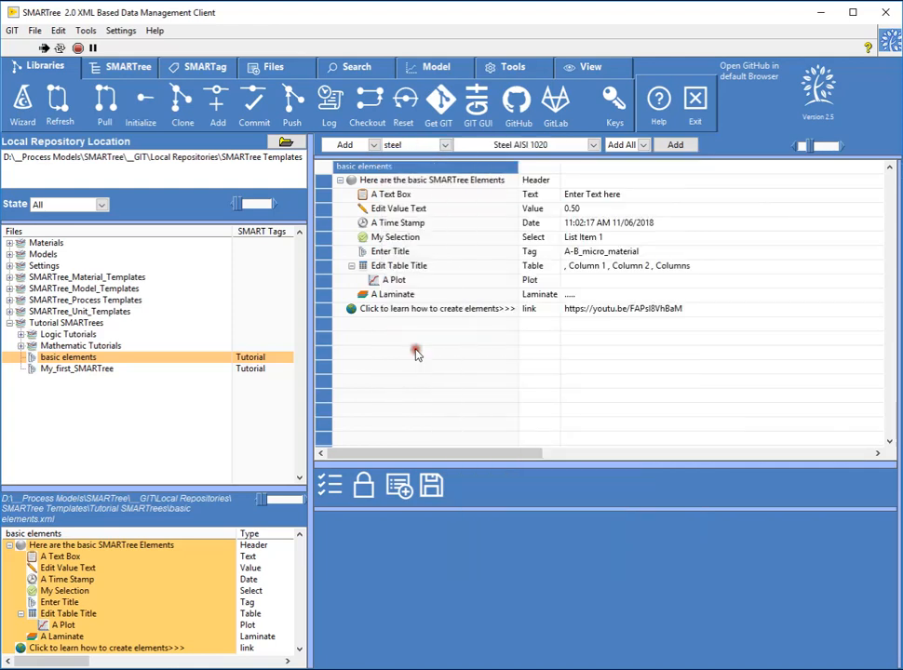
{"action": "left_click", "coordinate": [458, 145]}
{"action": "left_click", "coordinate": [431, 147]}
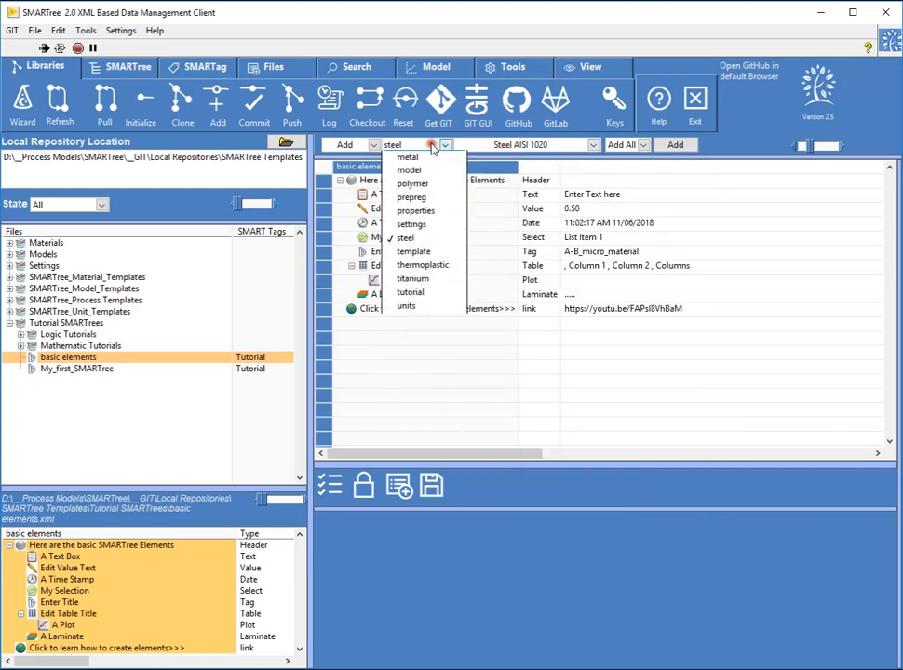
{"action": "left_click", "coordinate": [426, 211]}
{"action": "left_click", "coordinate": [526, 145]}
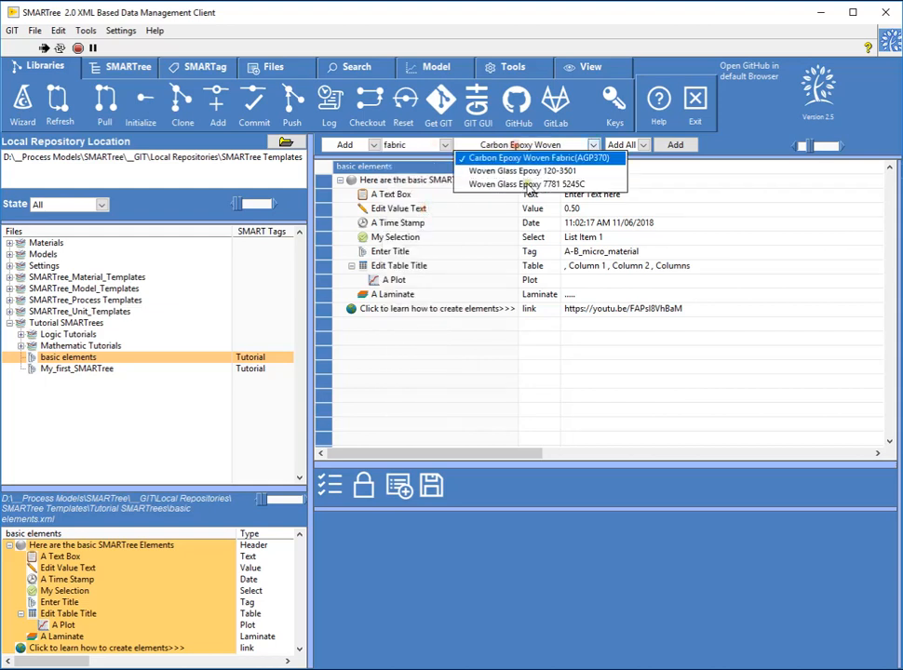
{"action": "left_click", "coordinate": [431, 146]}
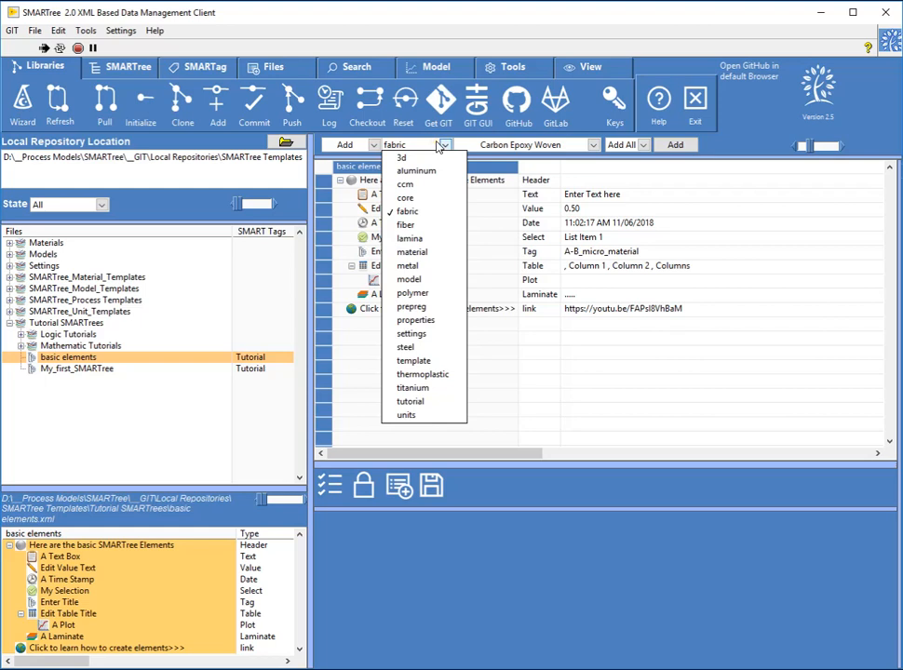
{"action": "left_click", "coordinate": [510, 146]}
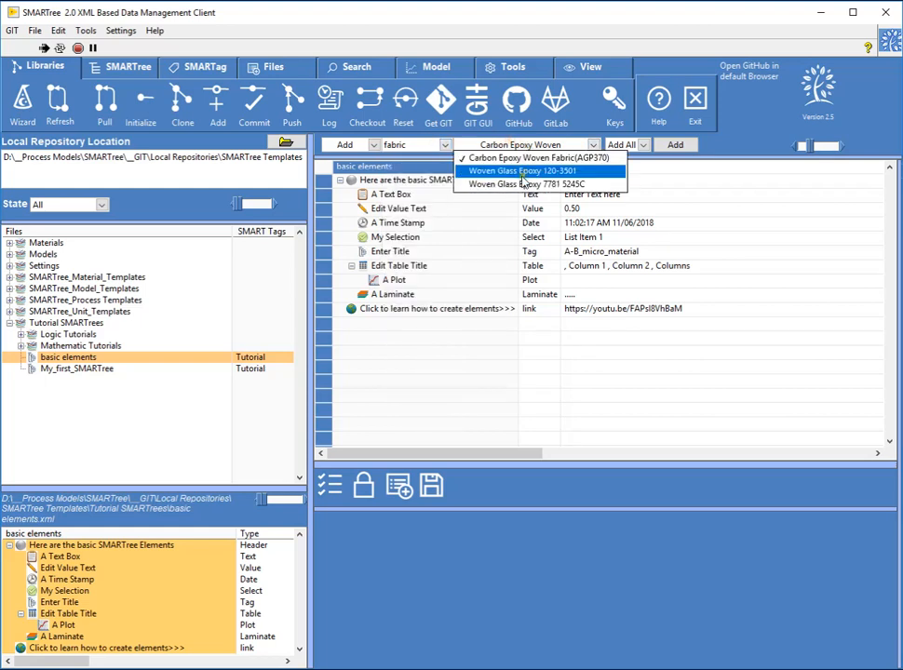
{"action": "left_click", "coordinate": [514, 146]}
{"action": "left_click", "coordinate": [523, 146]}
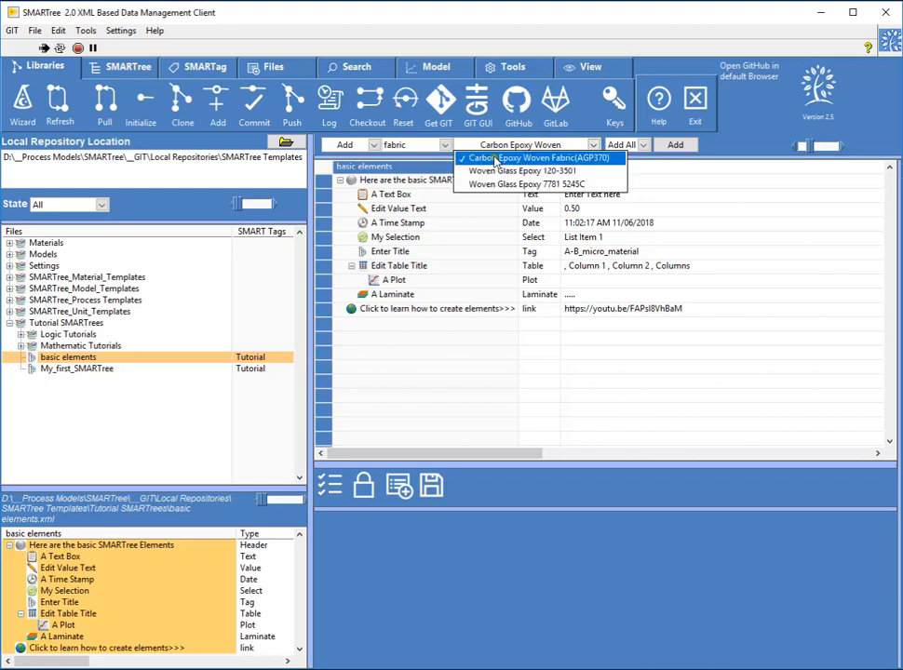
{"action": "left_click", "coordinate": [495, 158]}
Filter the library by the properties tag and choose the SMARTree_v255__template_property_materials template
{"action": "left_click", "coordinate": [445, 145]}
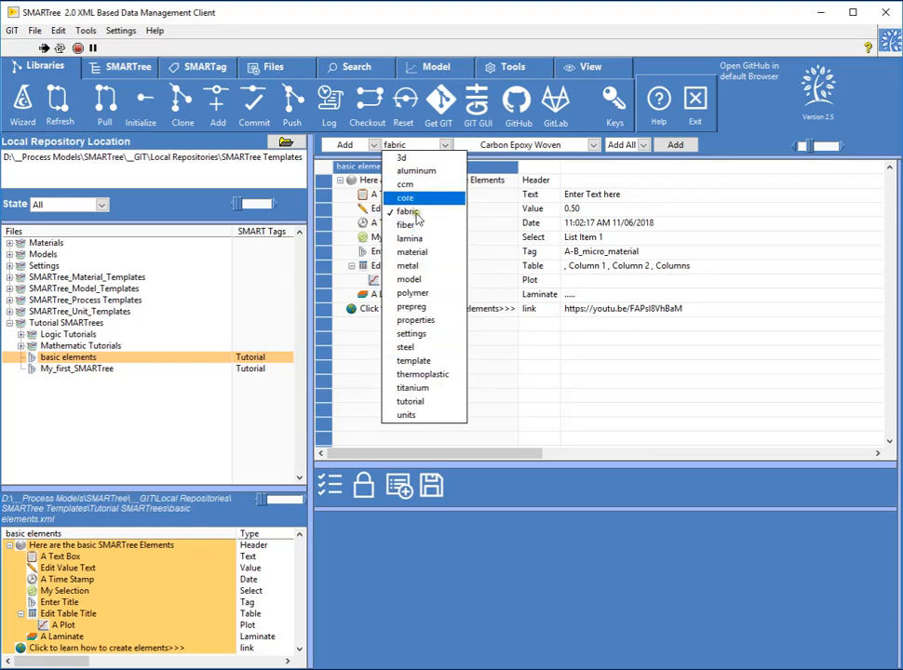
{"action": "left_click", "coordinate": [416, 322]}
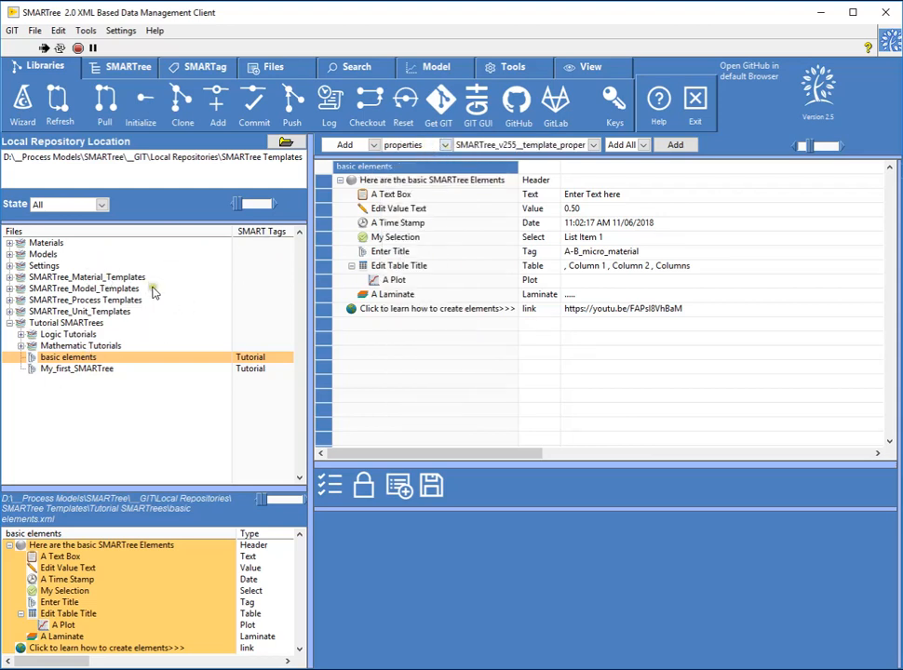
{"action": "left_click", "coordinate": [492, 147]}
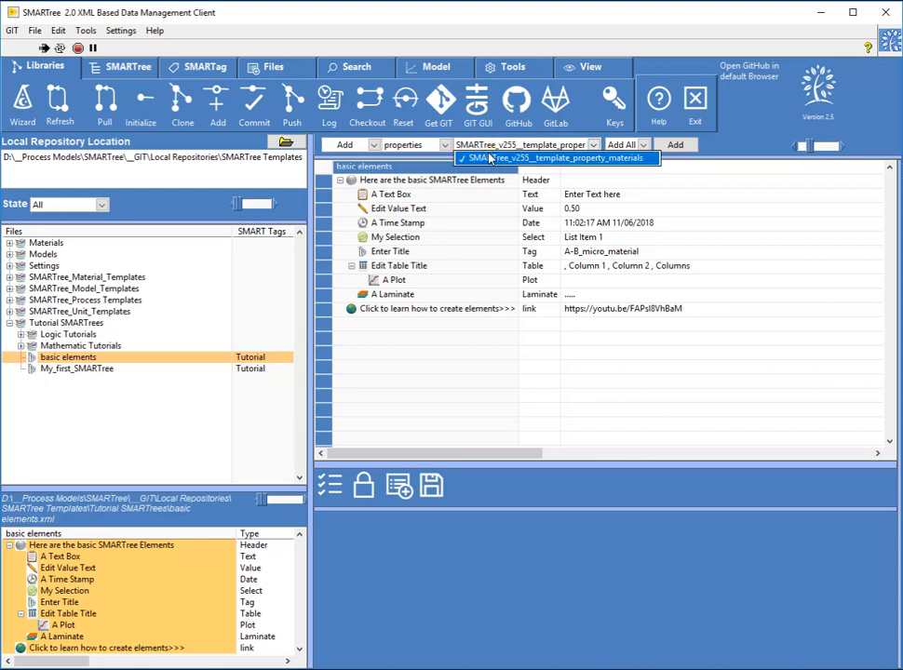
{"action": "left_click", "coordinate": [491, 159]}
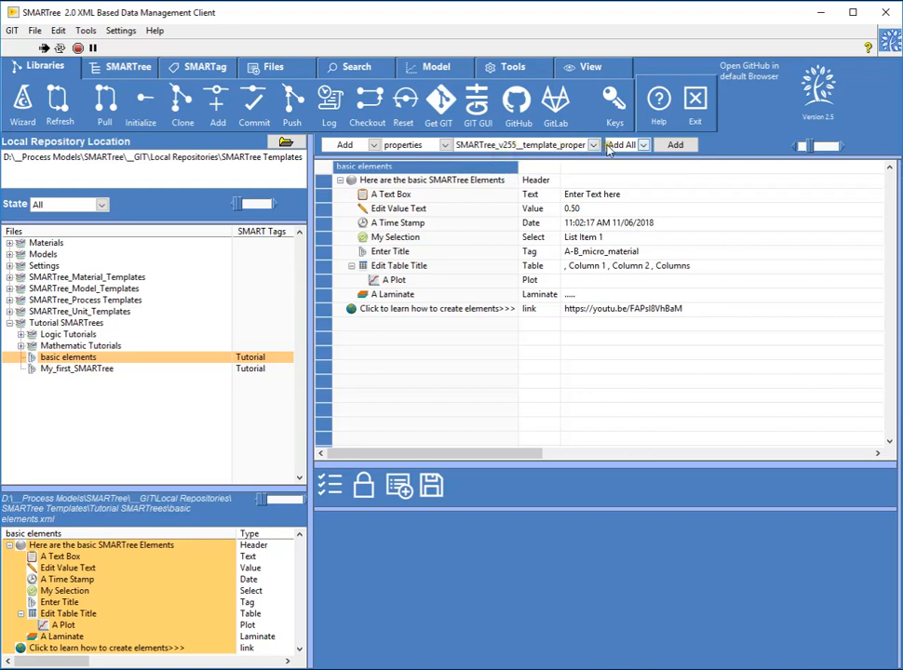
Set the template's add level to Level 1 and review the property groups it offers
{"action": "left_click", "coordinate": [616, 146]}
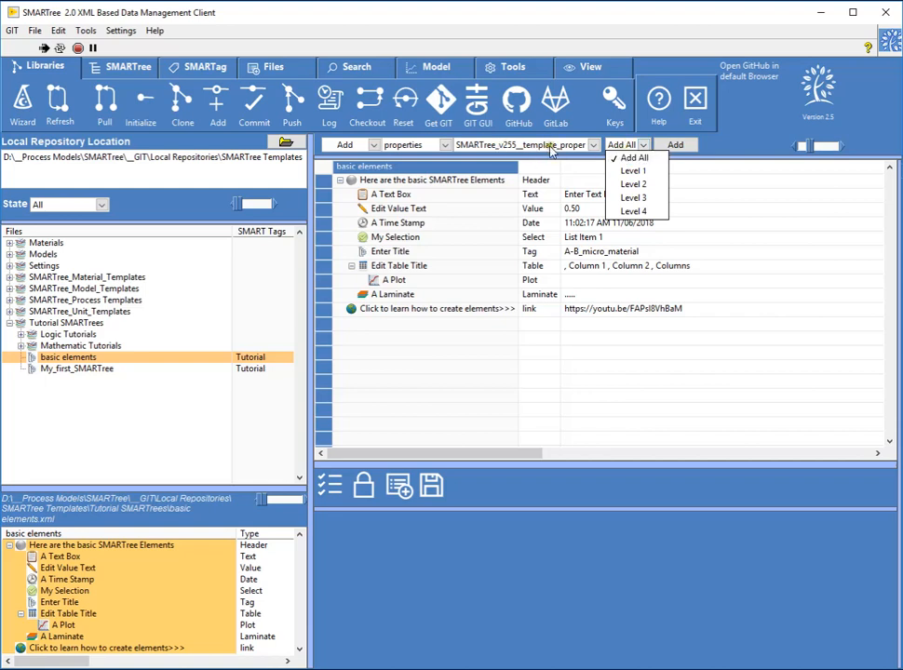
{"action": "left_click", "coordinate": [621, 146]}
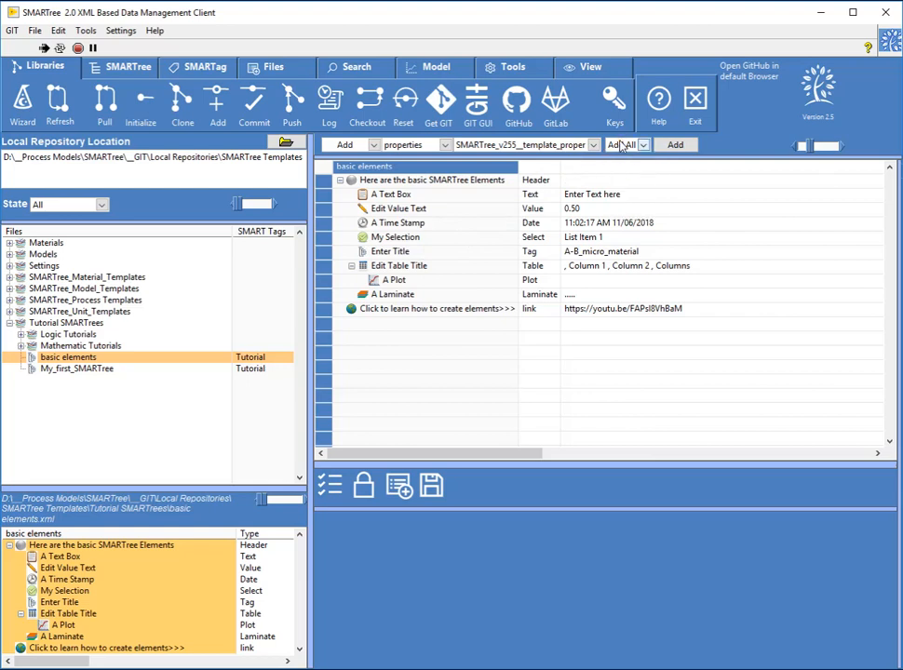
{"action": "left_click", "coordinate": [621, 146]}
{"action": "left_click", "coordinate": [632, 173]}
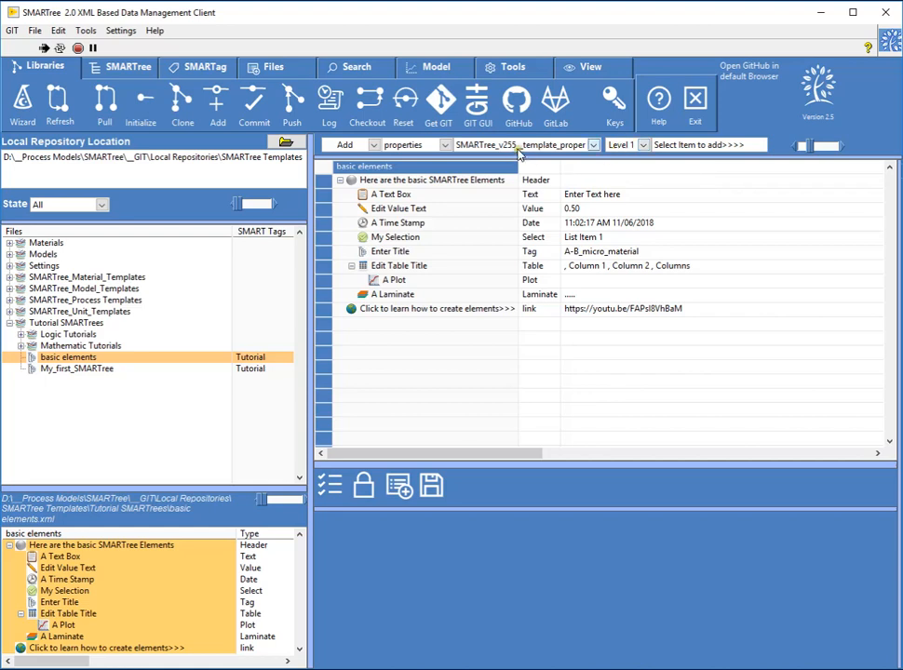
{"action": "left_click", "coordinate": [703, 146]}
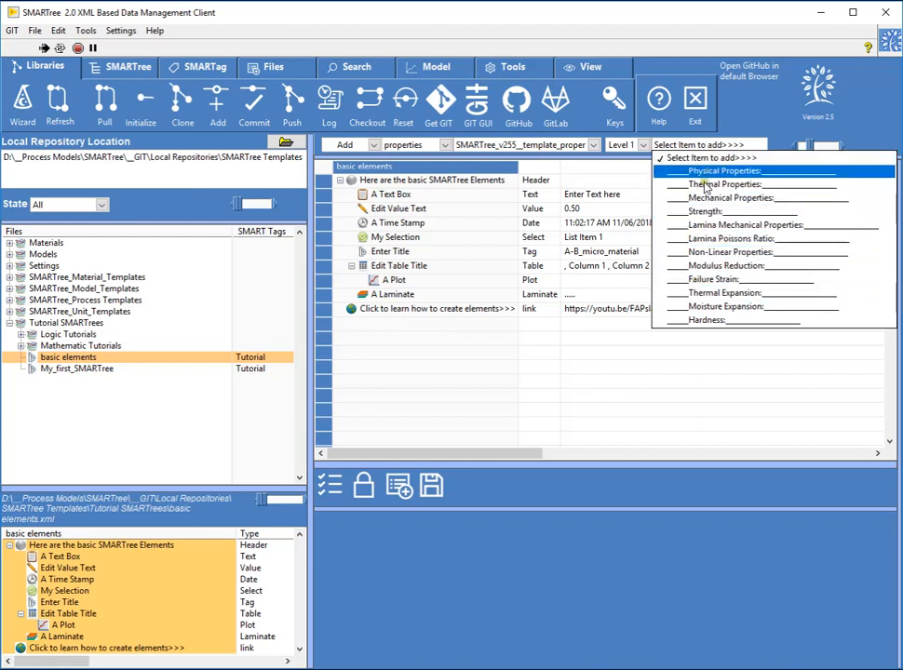
{"action": "left_click", "coordinate": [640, 146]}
{"action": "left_click", "coordinate": [657, 146]}
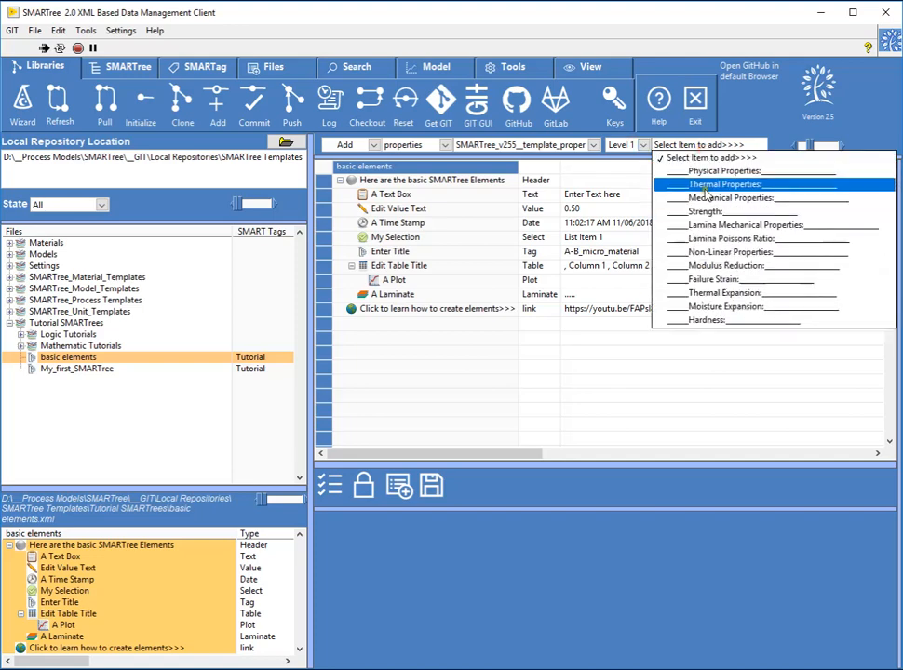
Add the Mechanical Properties group from the template beneath the "Click to learn how to create elements" link element
{"action": "left_click", "coordinate": [419, 309]}
{"action": "left_click", "coordinate": [421, 309]}
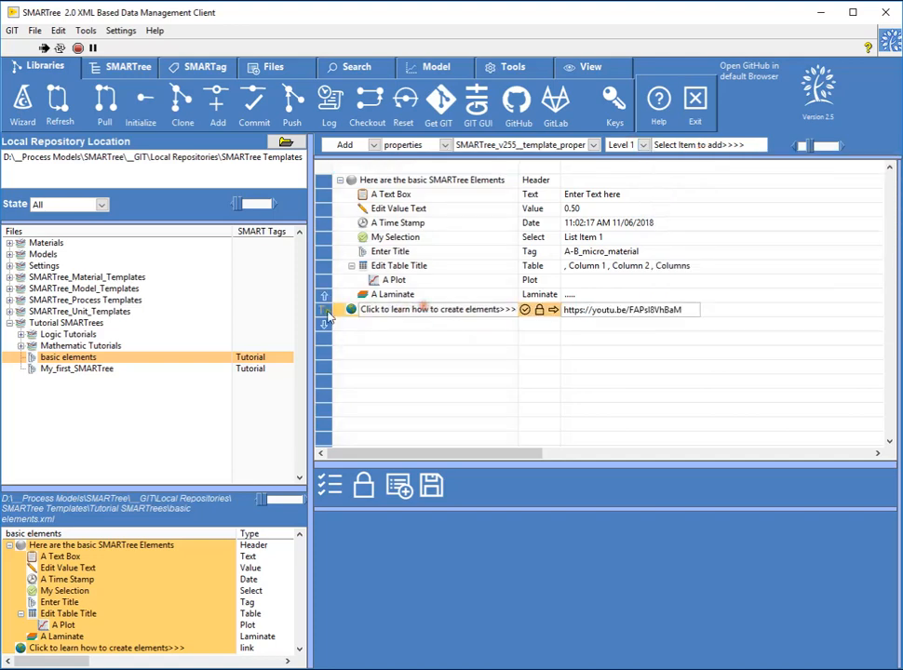
{"action": "left_click", "coordinate": [666, 146]}
{"action": "left_click", "coordinate": [696, 198]}
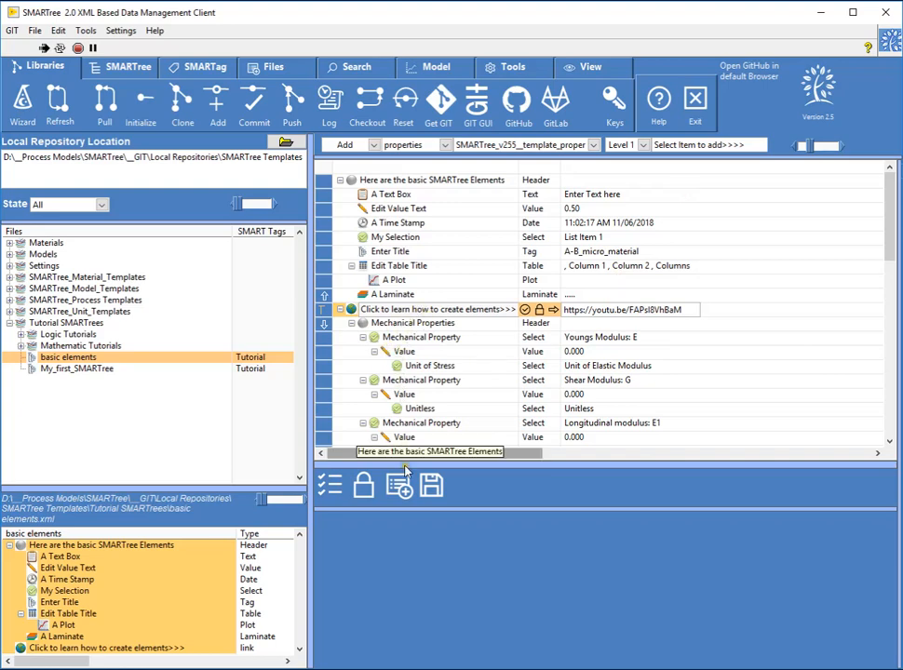
{"action": "mouse_move", "coordinate": [887, 234]}
{"action": "left_mouse_down"}
{"action": "mouse_move", "coordinate": [892, 410]}
{"action": "mouse_move", "coordinate": [892, 249]}
{"action": "left_mouse_up"}
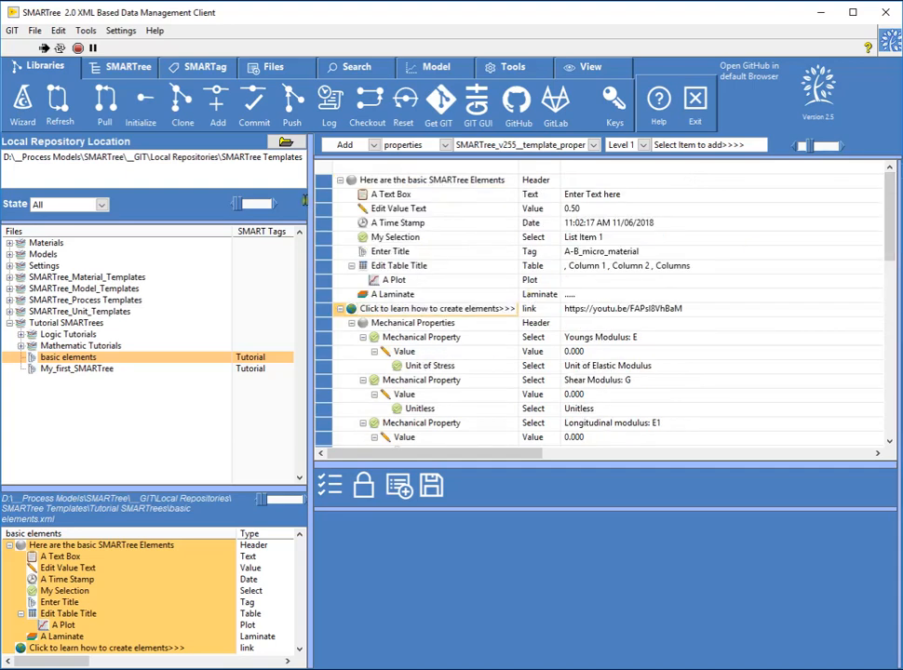
Undo the addition of the Mechanical Properties group
{"action": "left_click", "coordinate": [135, 67]}
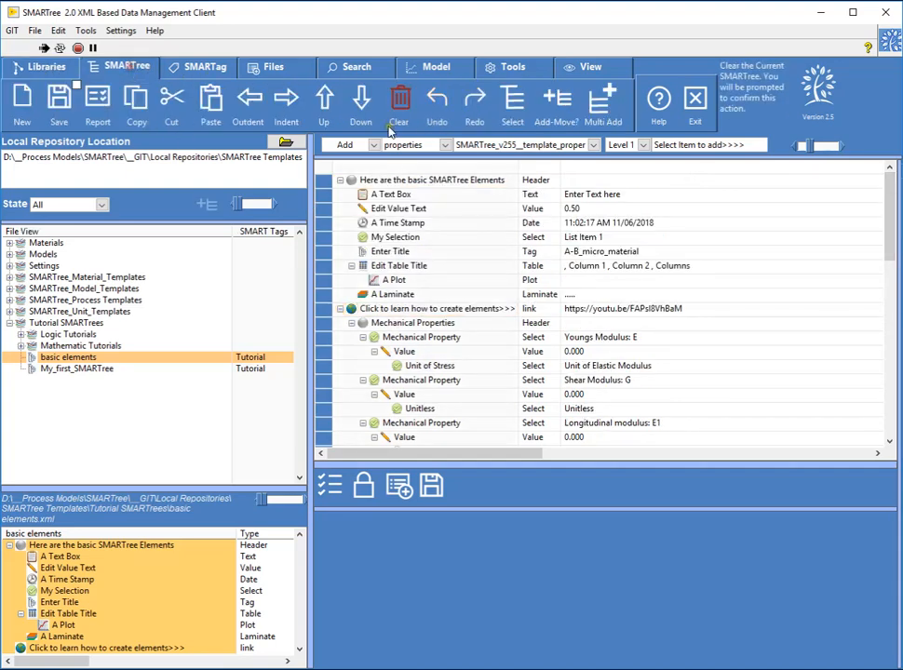
{"action": "left_click", "coordinate": [435, 103]}
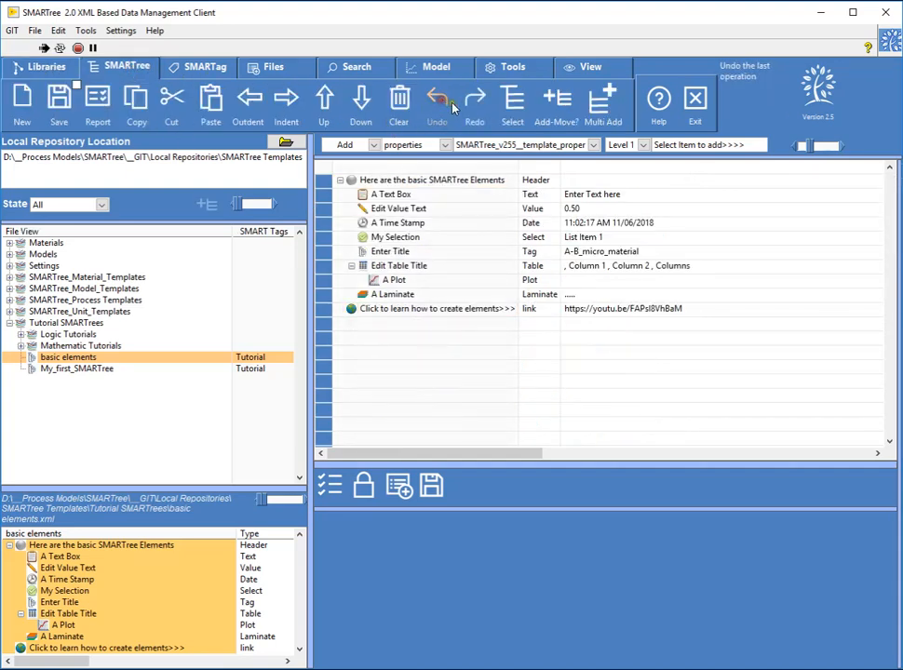
Add the Level 2 mechanical property Youngs Modulus: E beneath the "Click to learn how to create elements" link element
{"action": "left_click", "coordinate": [444, 312]}
{"action": "left_click", "coordinate": [693, 146]}
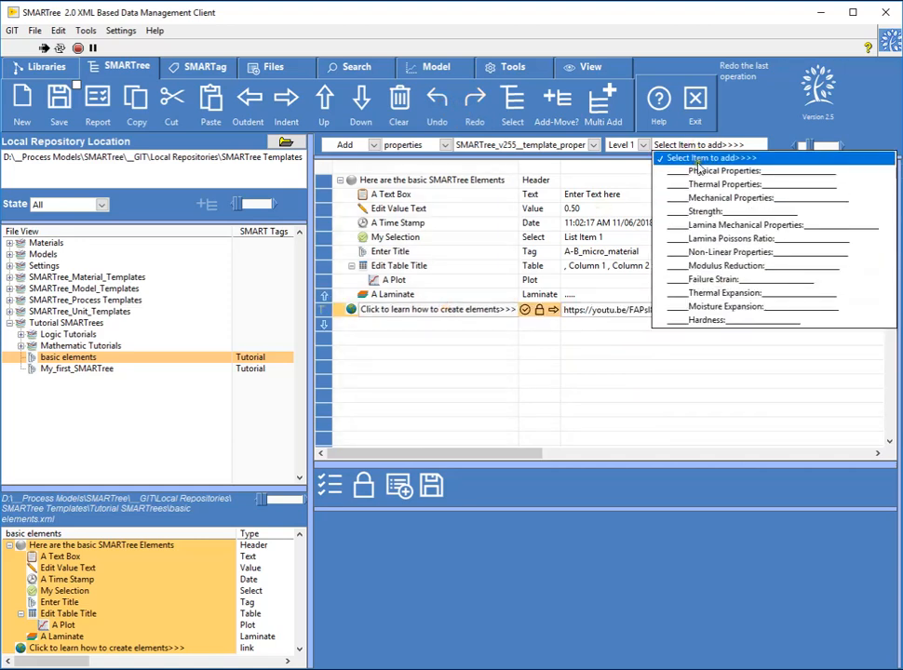
{"action": "left_click", "coordinate": [621, 145]}
{"action": "left_click", "coordinate": [621, 145]}
{"action": "left_click", "coordinate": [631, 185]}
{"action": "left_click", "coordinate": [670, 146]}
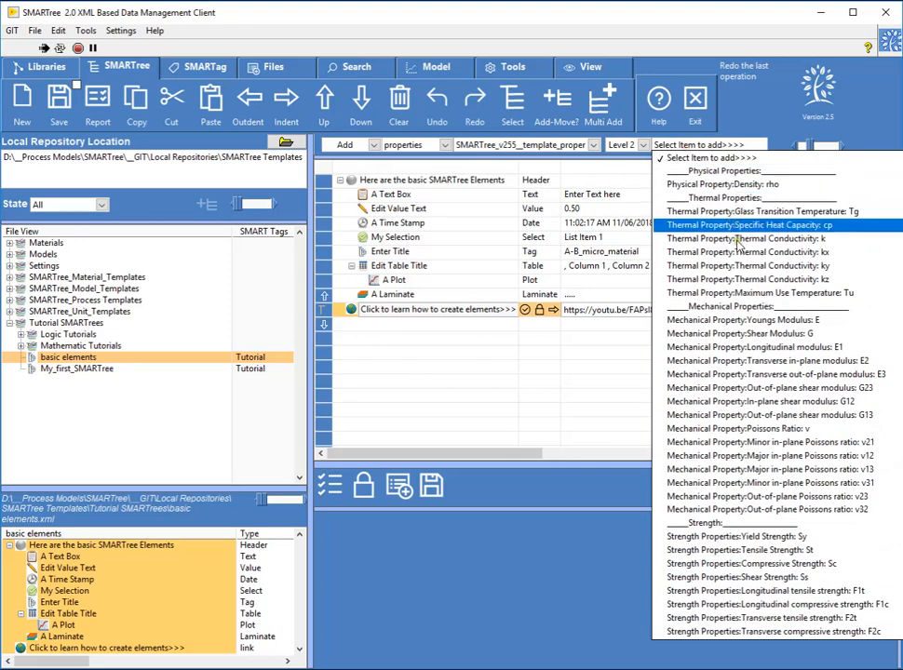
{"action": "left_click", "coordinate": [733, 321]}
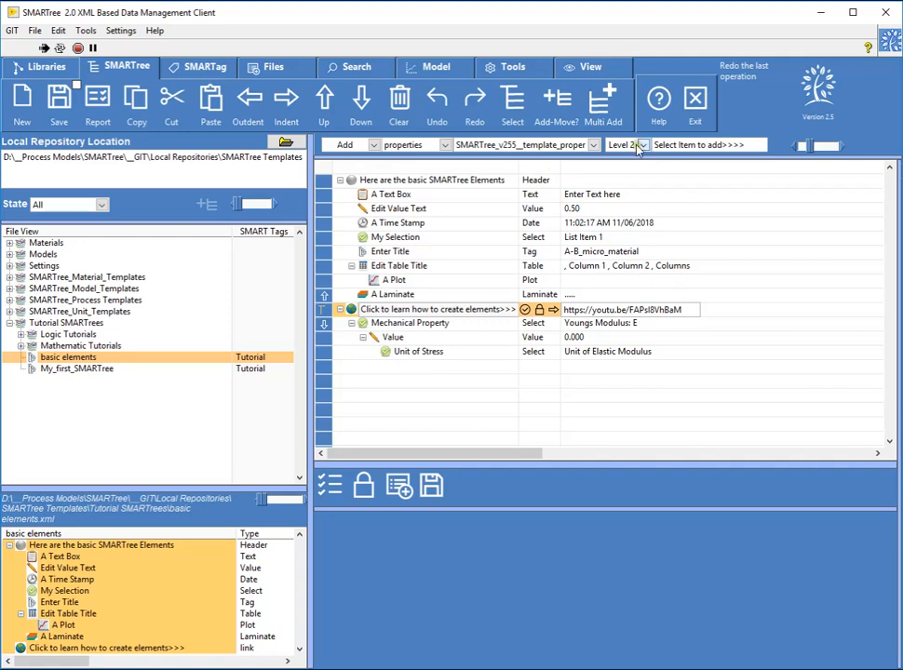
Add the mechanical properties Transverse out-of-plane modulus: E3 and Shear Modulus: G beneath the same link element
{"action": "left_click", "coordinate": [689, 146]}
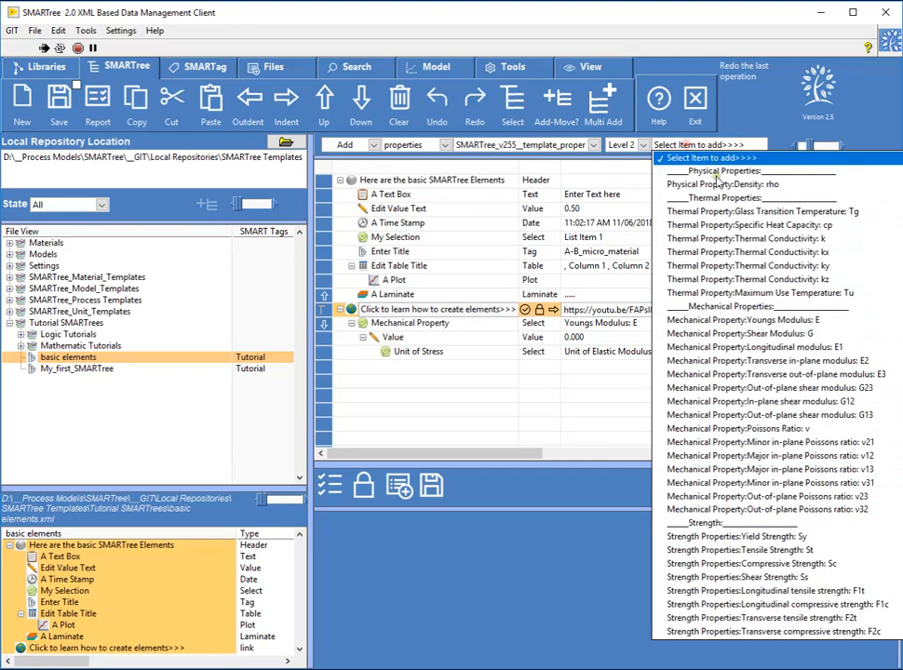
{"action": "left_click", "coordinate": [756, 375]}
{"action": "left_click", "coordinate": [708, 147]}
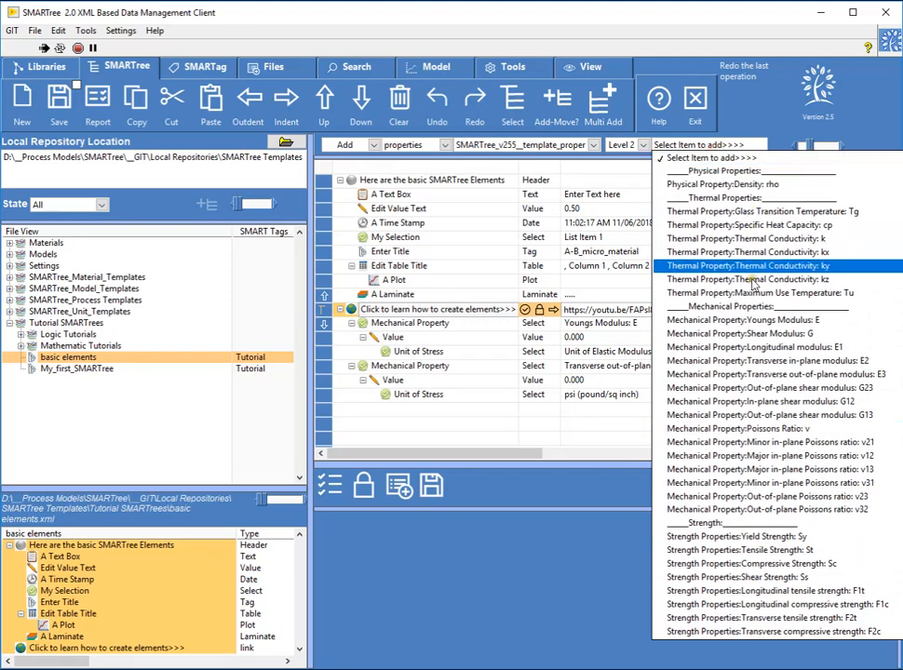
{"action": "left_click", "coordinate": [745, 333]}
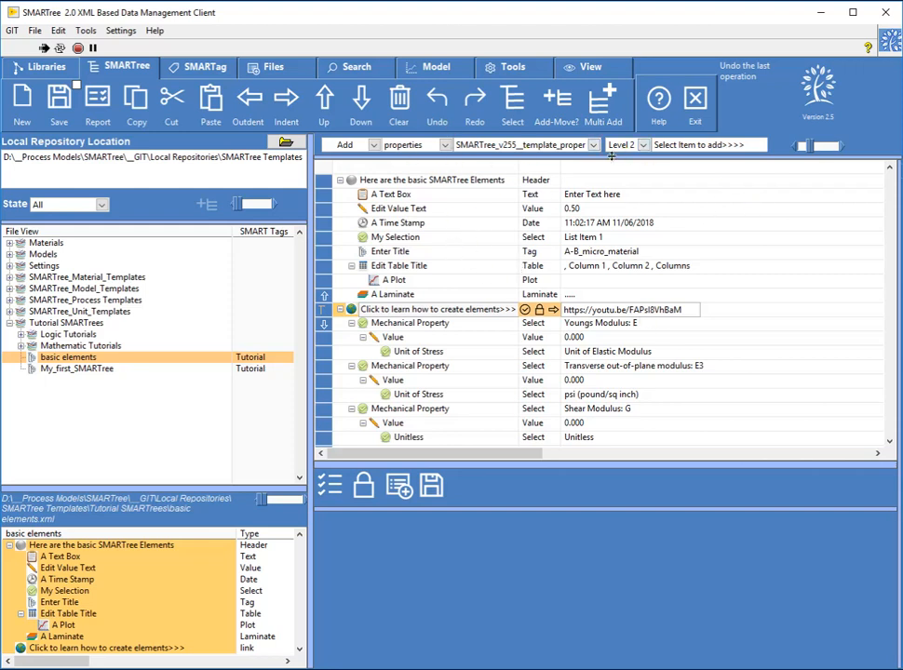
Undo all property additions until the tree holds only the original basic elements
{"action": "left_click", "coordinate": [441, 104]}
{"action": "left_click", "coordinate": [441, 104]}
{"action": "left_click", "coordinate": [441, 104]}
{"action": "left_click", "coordinate": [442, 103]}
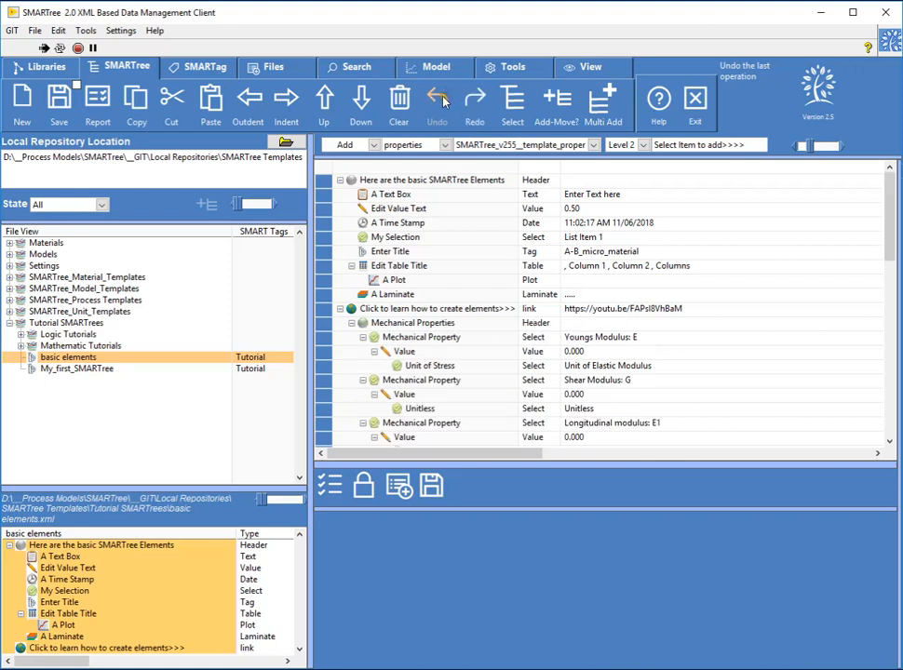
{"action": "left_click", "coordinate": [442, 103]}
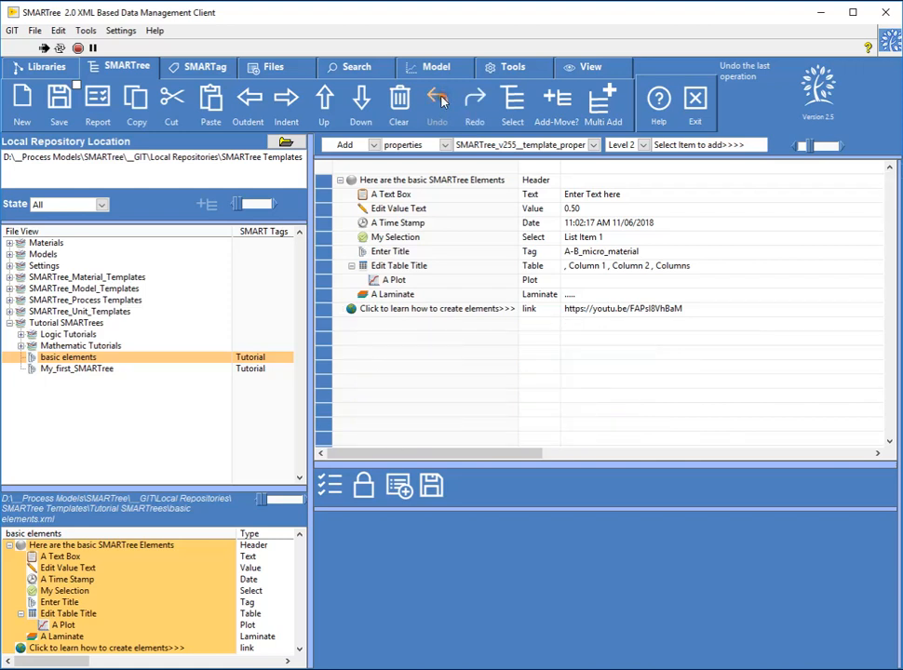
Select the "Click to learn how to create elements" link element and set the SMARTree_v255__units template from the units category as the add source
{"action": "left_click", "coordinate": [414, 309]}
{"action": "left_click", "coordinate": [443, 145]}
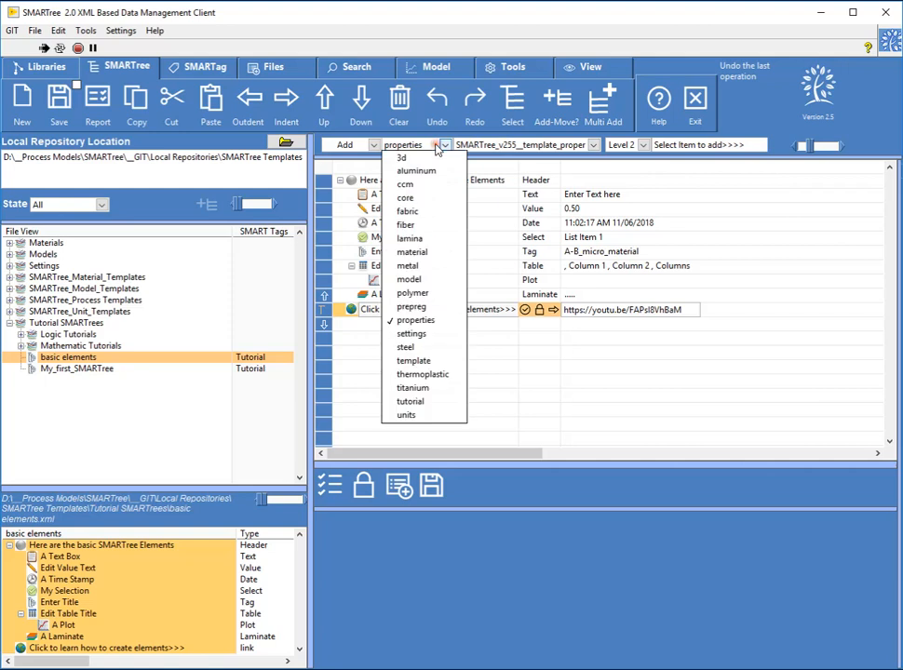
{"action": "left_click", "coordinate": [406, 416]}
{"action": "left_click", "coordinate": [523, 145]}
{"action": "left_click", "coordinate": [470, 154]}
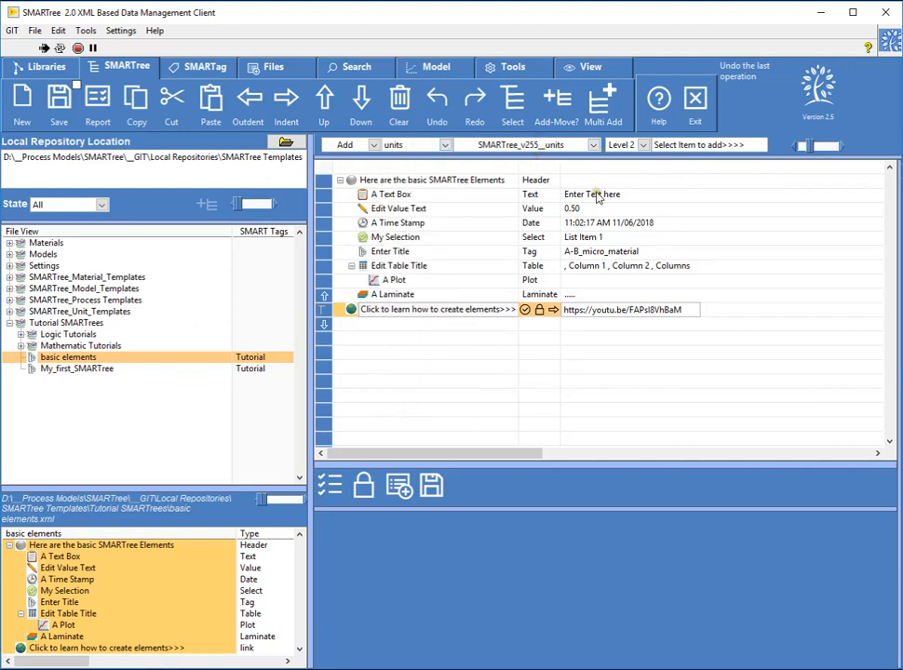
Add the Level 2 element Unit of Time:milliseconds beneath the link element and review its available time units
{"action": "left_click", "coordinate": [625, 149]}
{"action": "left_click", "coordinate": [629, 170]}
{"action": "left_click", "coordinate": [678, 149]}
{"action": "left_click", "coordinate": [639, 146]}
{"action": "left_click", "coordinate": [638, 146]}
{"action": "left_click", "coordinate": [645, 185]}
{"action": "left_click", "coordinate": [698, 146]}
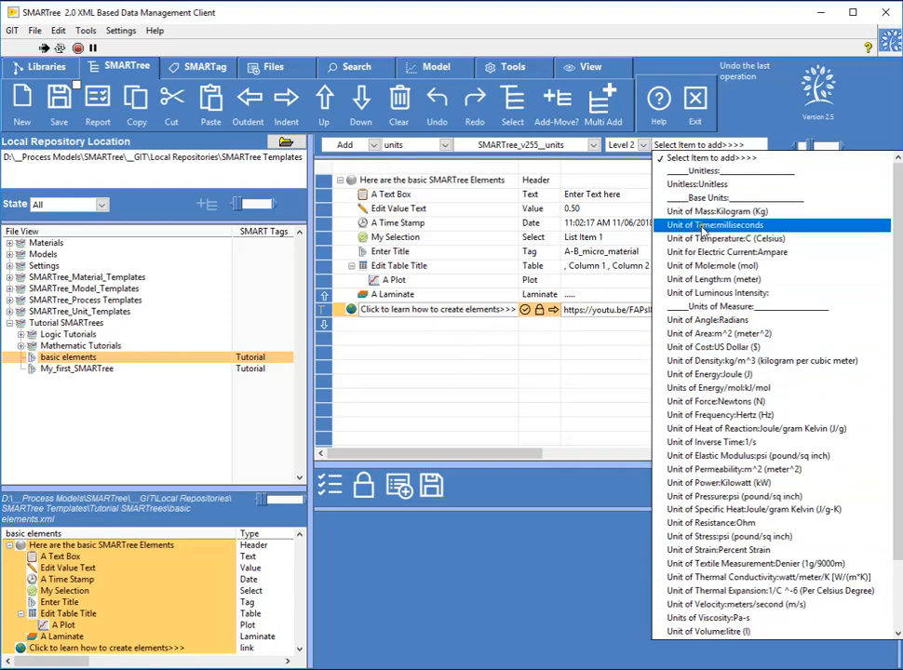
{"action": "left_click", "coordinate": [703, 225]}
{"action": "left_click", "coordinate": [441, 324]}
{"action": "left_click", "coordinate": [586, 323]}
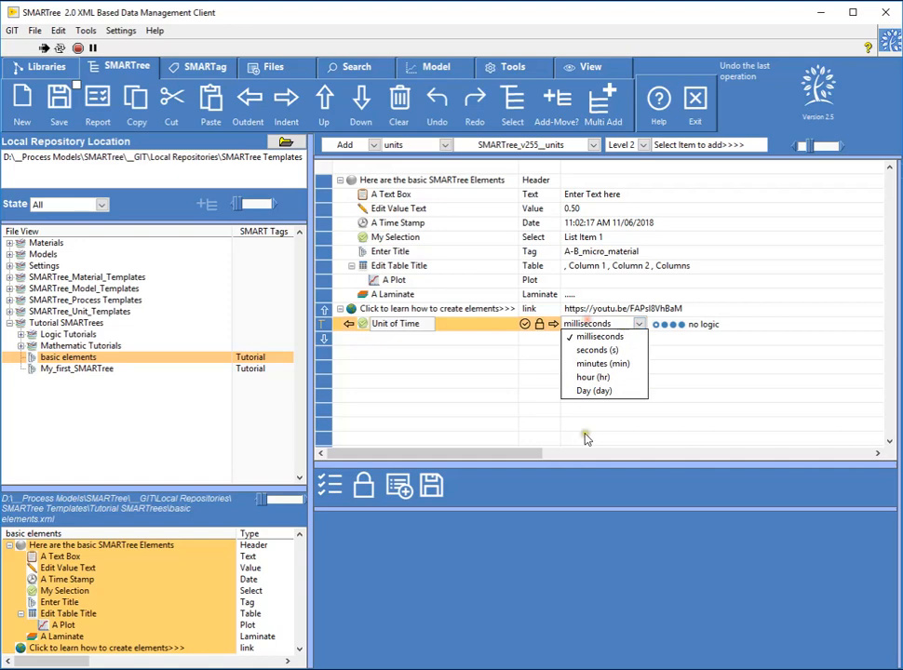
{"action": "left_click", "coordinate": [448, 322]}
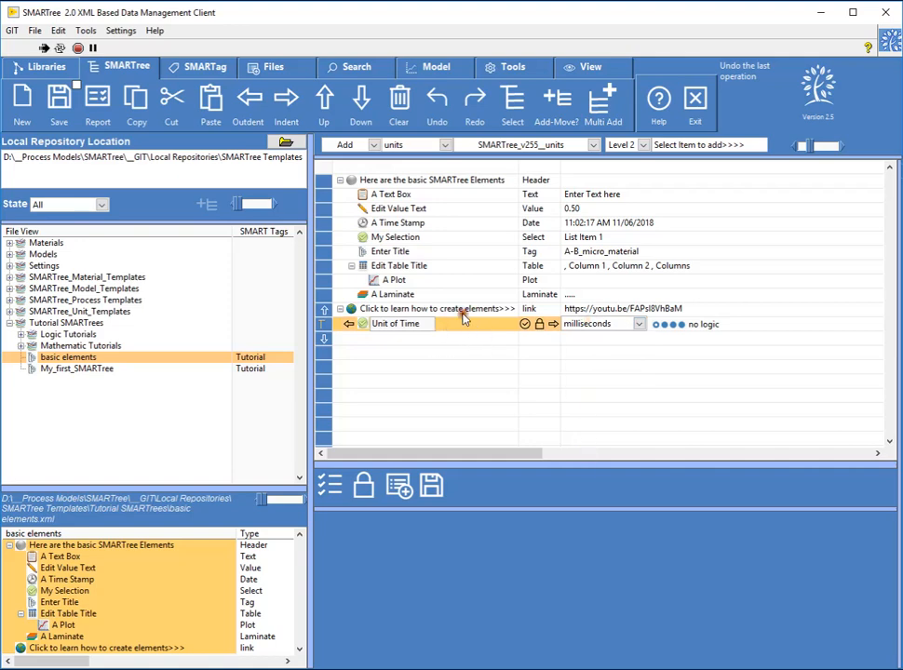
Add a Unit of Stress element at the same level as Unit of Time, with its unit set to Msi
{"action": "left_click", "coordinate": [667, 146]}
{"action": "left_click", "coordinate": [724, 537]}
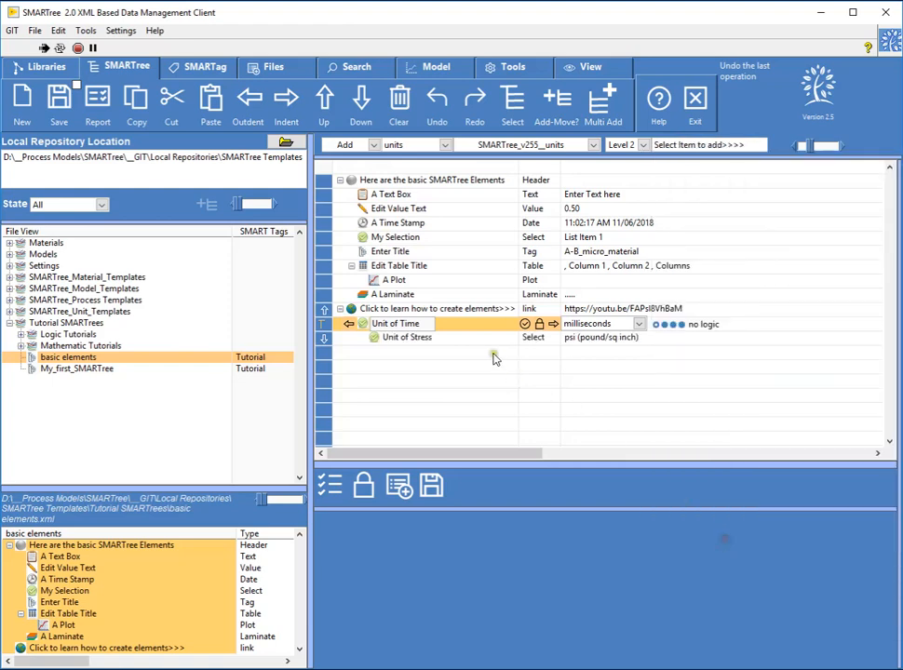
{"action": "left_click", "coordinate": [492, 338]}
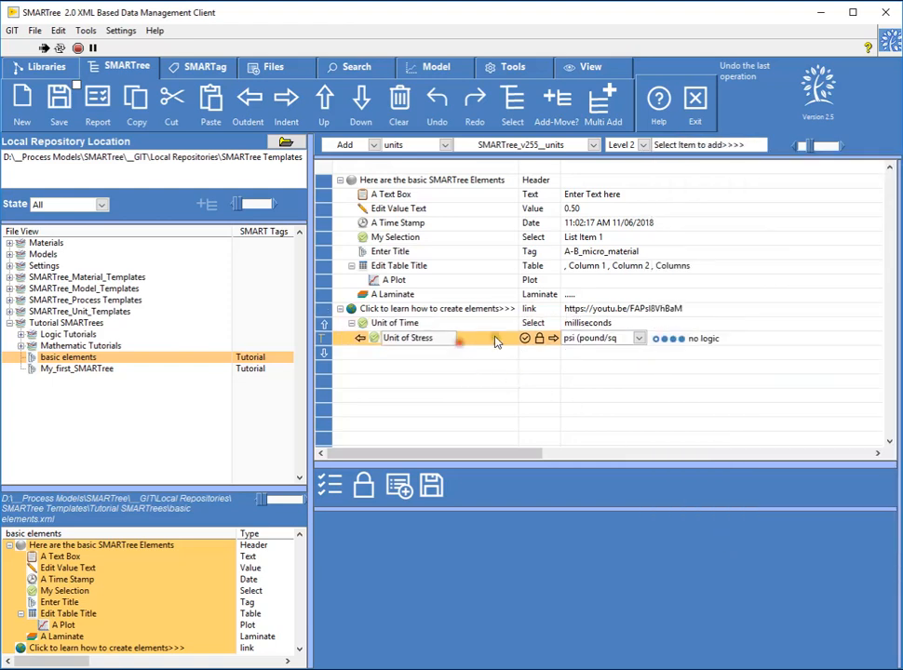
{"action": "left_click", "coordinate": [362, 340]}
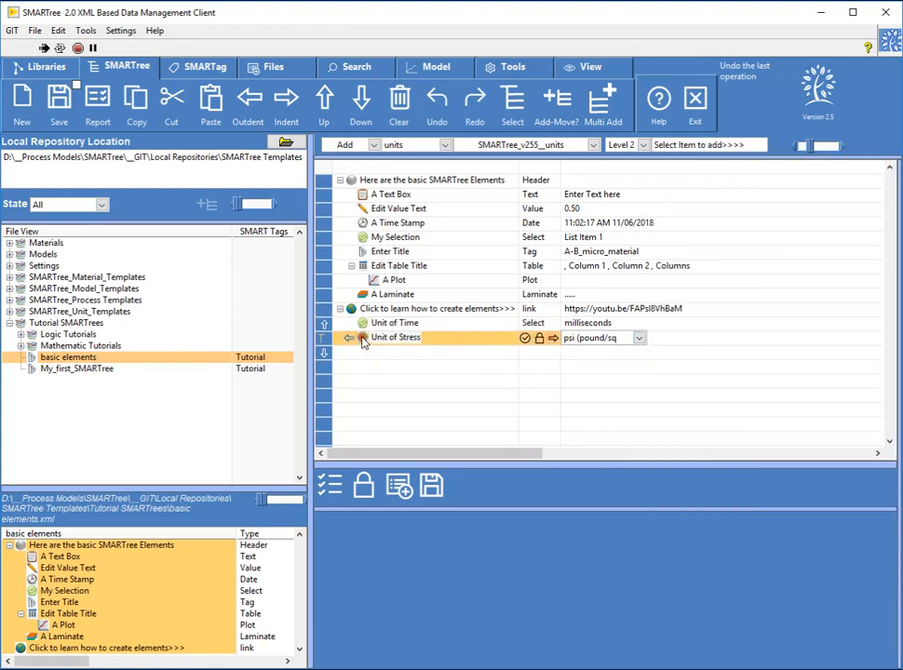
{"action": "left_click", "coordinate": [619, 340]}
{"action": "left_click", "coordinate": [605, 364]}
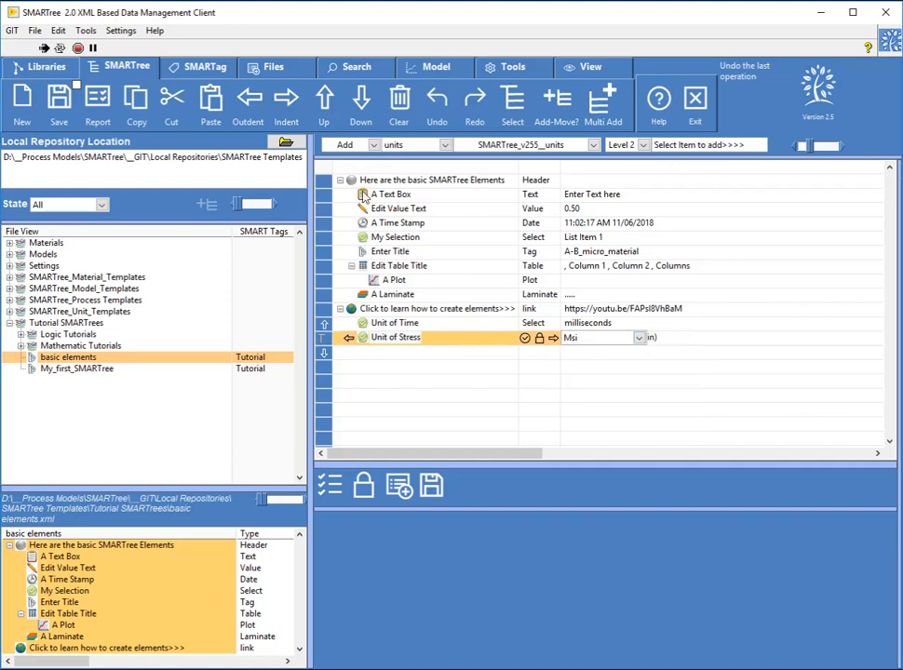
Add a Value element with its default settings beneath Unit of Stress
{"action": "left_click", "coordinate": [350, 145]}
{"action": "left_click", "coordinate": [337, 197]}
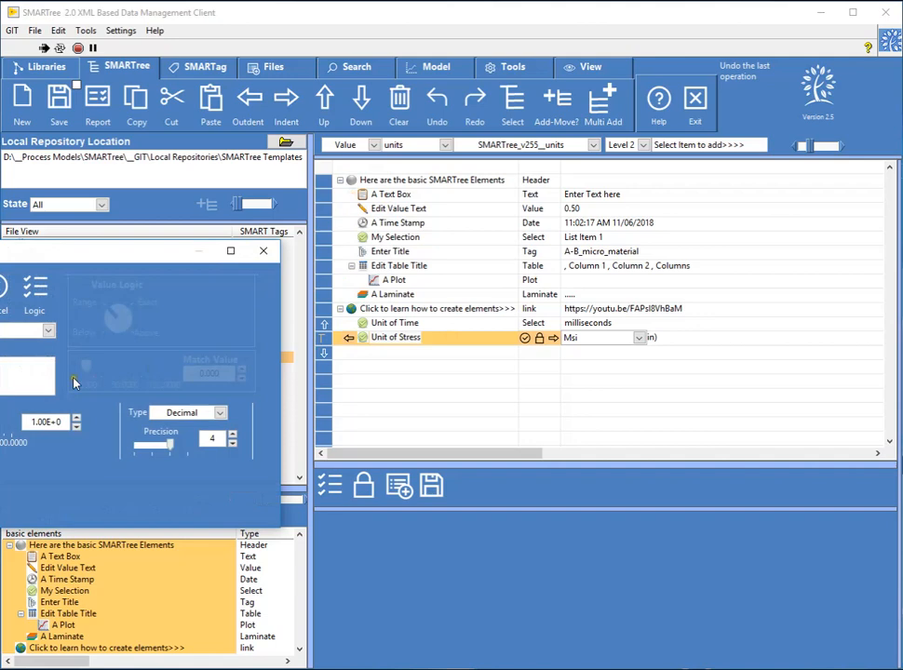
{"action": "left_click", "coordinate": [345, 282]}
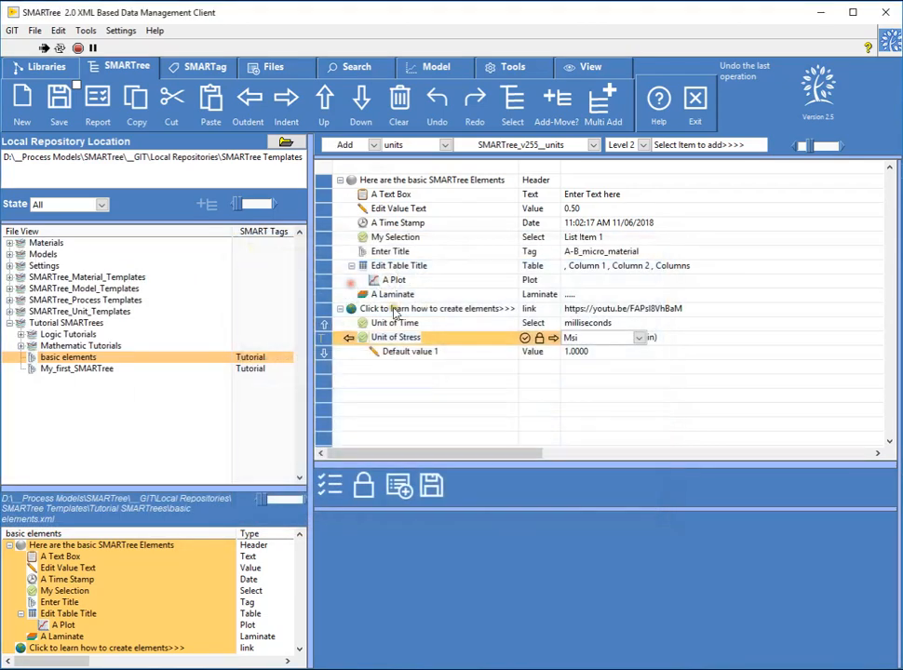
Move Unit of Stress below the Default value 1 element and nest it under that value
{"action": "left_click", "coordinate": [421, 354]}
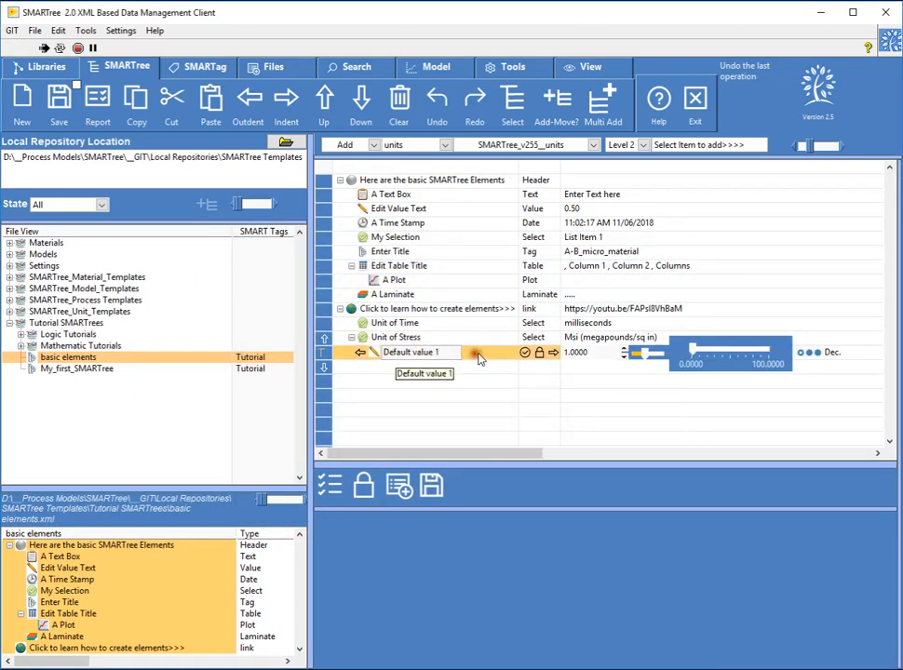
{"action": "left_click_drag", "start_coordinate": [441, 342], "coordinate": [414, 340]}
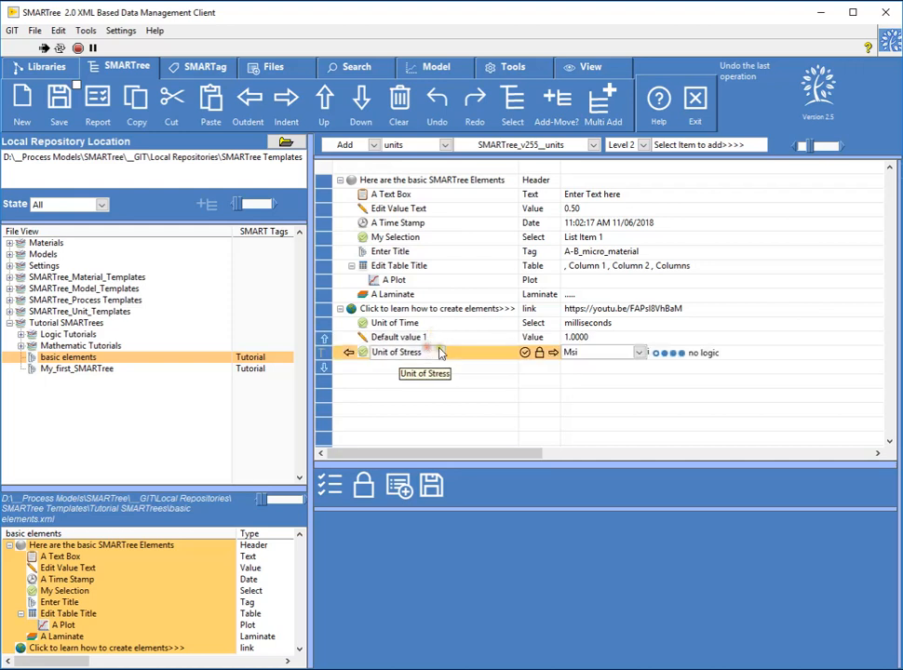
{"action": "left_click", "coordinate": [552, 353]}
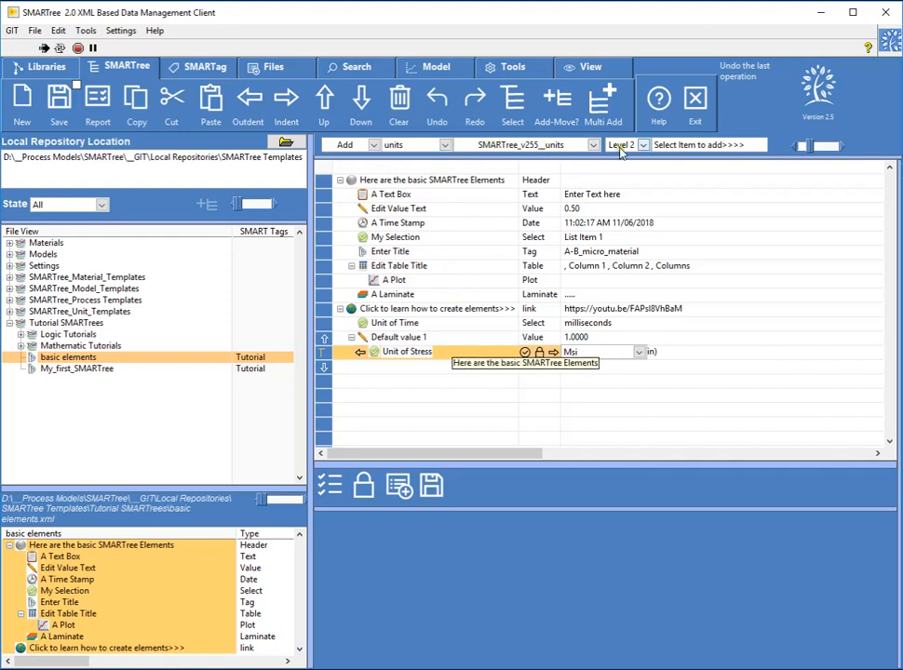
Add the complete Aluminum 2011-T3 tree from the metal category beneath Unit of Stress and look through its properties
{"action": "left_click", "coordinate": [434, 146]}
{"action": "left_click", "coordinate": [424, 263]}
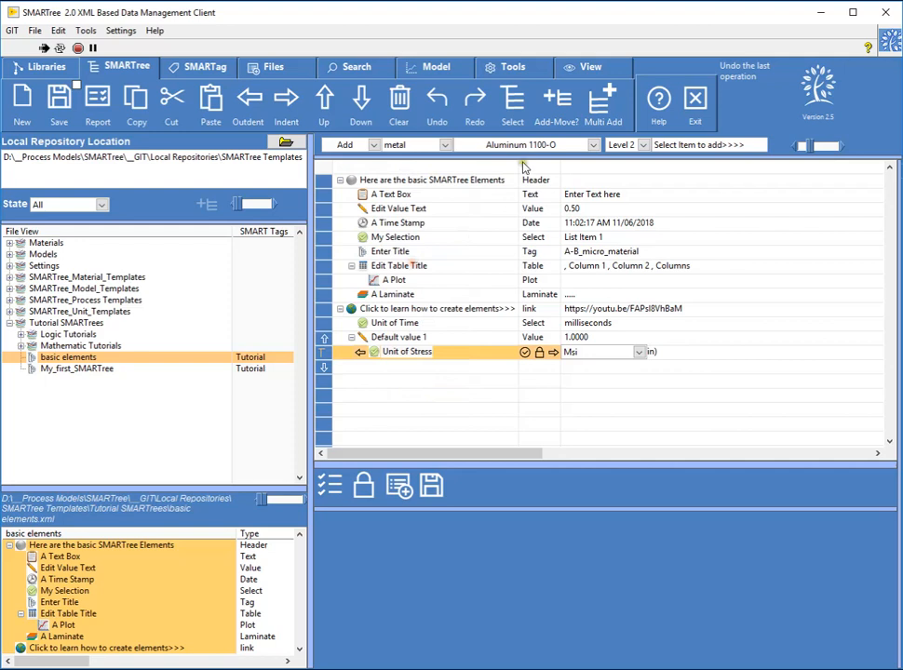
{"action": "left_click", "coordinate": [528, 146]}
{"action": "left_click", "coordinate": [504, 171]}
{"action": "left_click", "coordinate": [621, 145]}
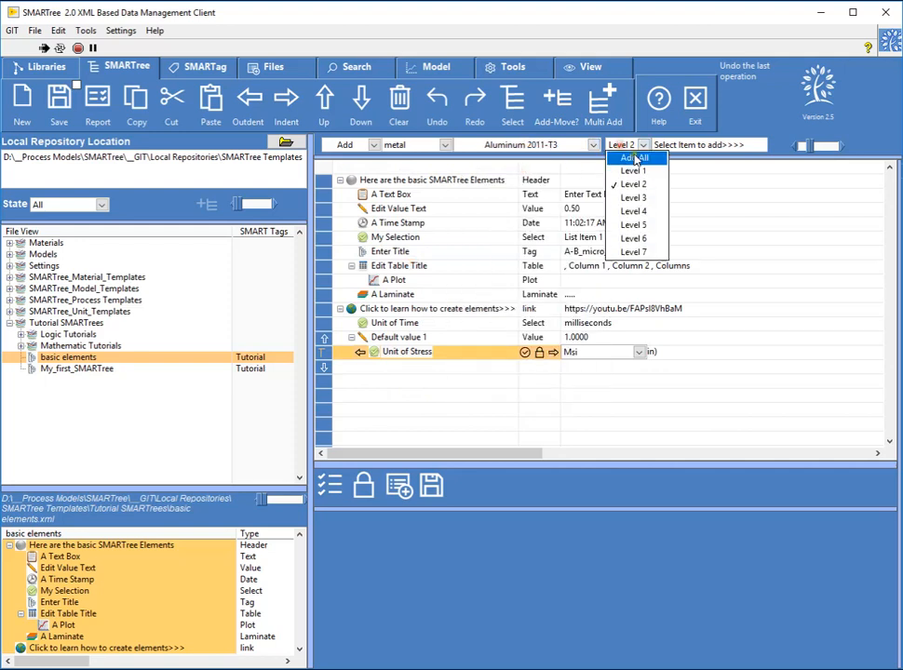
{"action": "left_click", "coordinate": [624, 159]}
{"action": "left_click", "coordinate": [676, 146]}
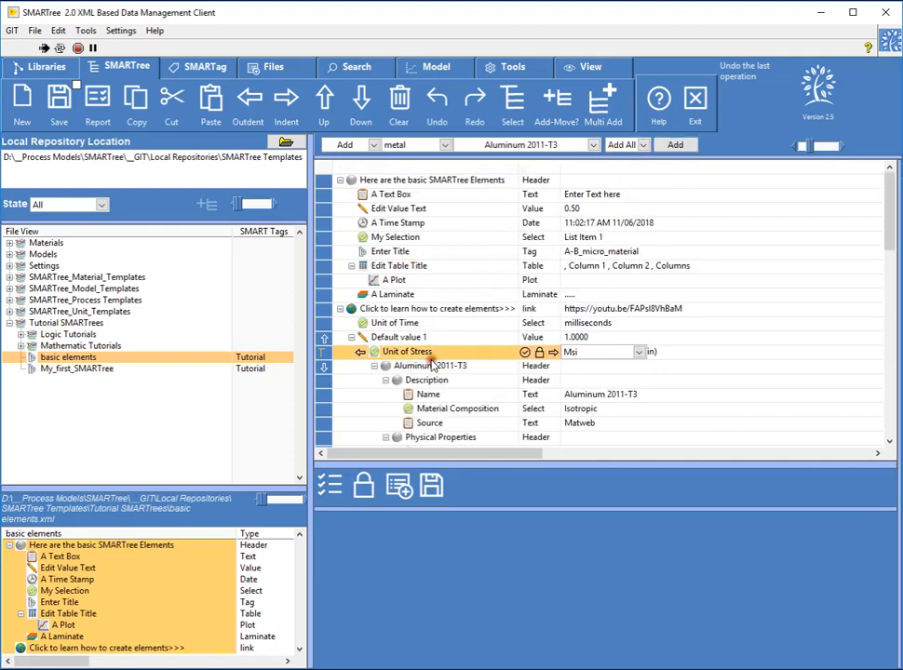
{"action": "scroll", "coordinate": [870, 306], "scroll_direction": "down", "scroll_amount": 15}
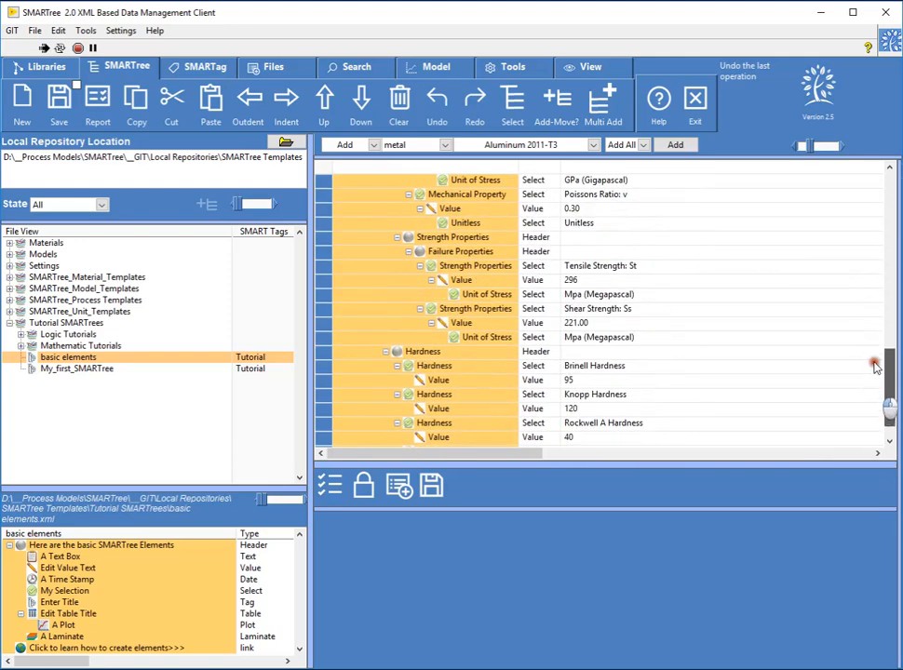
{"action": "scroll", "coordinate": [887, 195], "scroll_direction": "up", "scroll_amount": 3}
{"action": "left_click", "coordinate": [890, 184]}
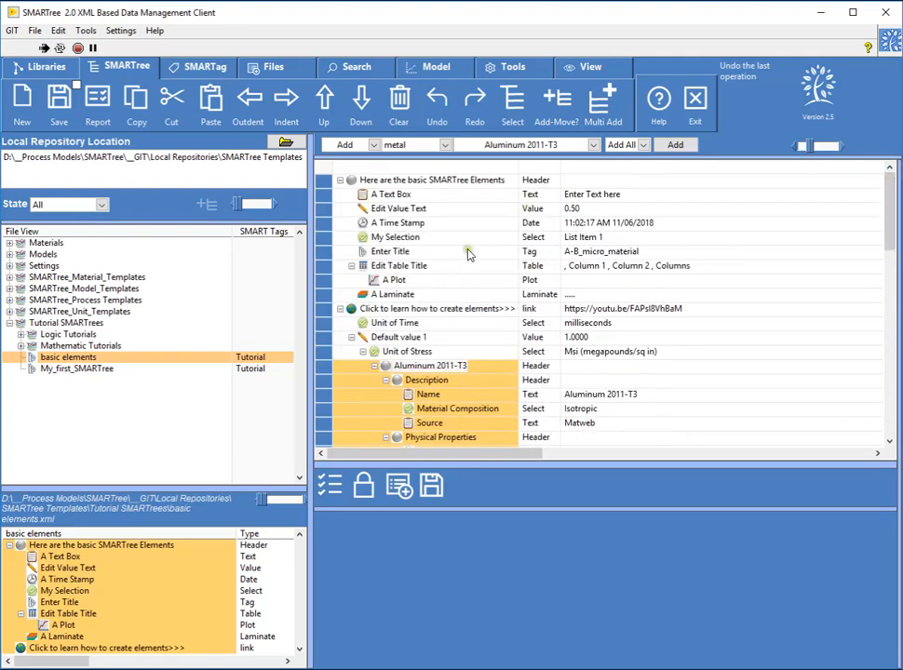
Set the tutorial category's Mathematical Elements - Test as the tree to add, with the Default value 1 branch collapsed and re-expanded
{"action": "left_click", "coordinate": [434, 145]}
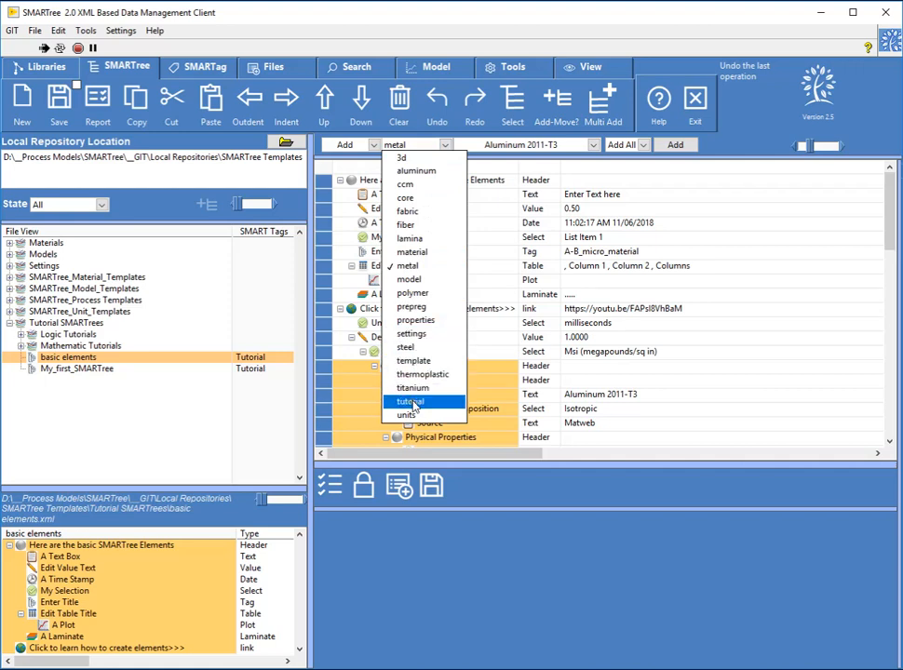
{"action": "left_click", "coordinate": [413, 405]}
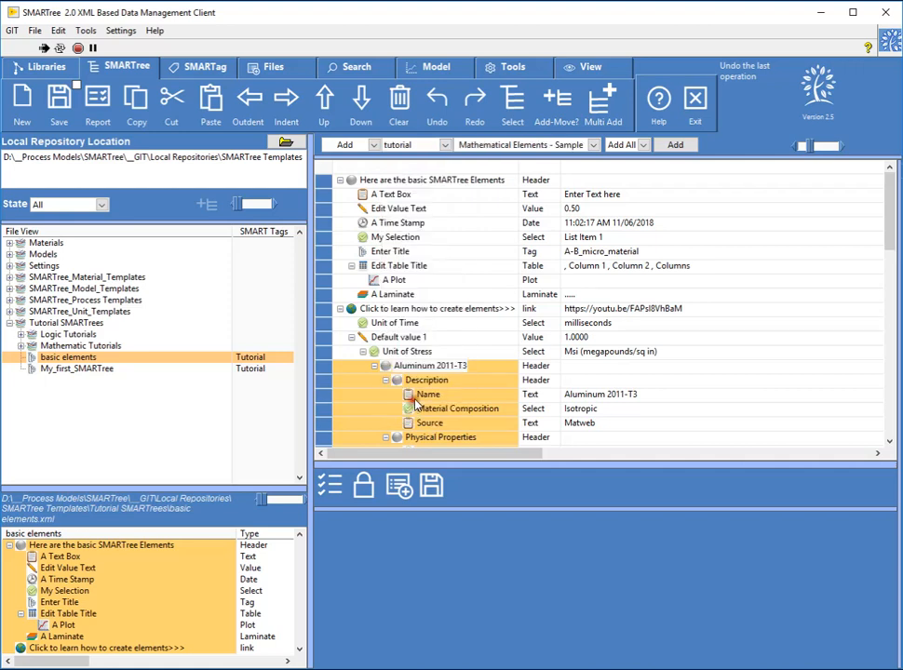
{"action": "left_click", "coordinate": [534, 149]}
{"action": "left_click", "coordinate": [353, 343]}
{"action": "left_click", "coordinate": [352, 339]}
{"action": "left_click", "coordinate": [581, 149]}
{"action": "left_click", "coordinate": [571, 183]}
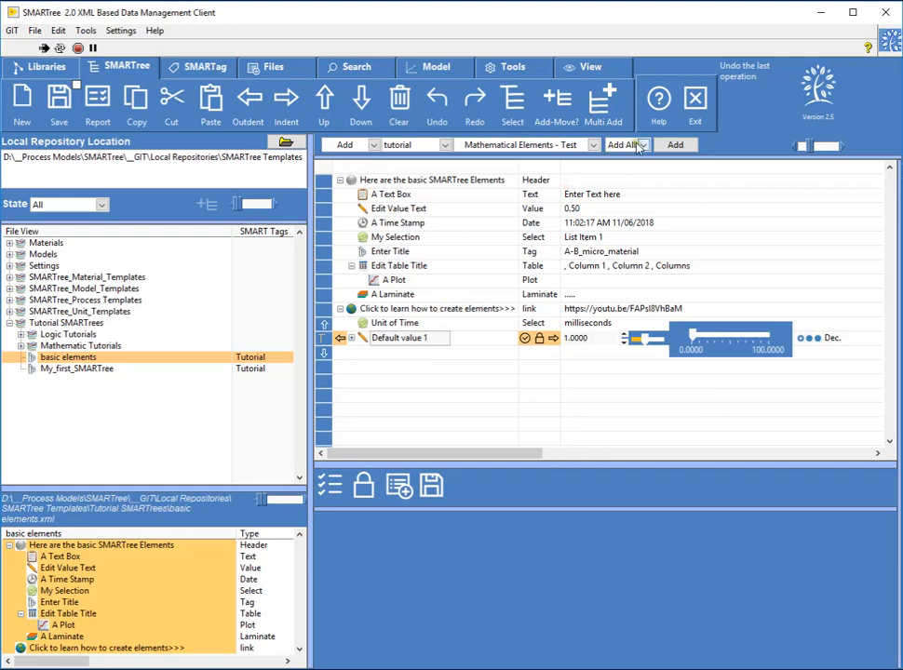
{"action": "left_click", "coordinate": [350, 338]}
{"action": "mouse_move", "coordinate": [889, 208]}
{"action": "left_mouse_down"}
{"action": "mouse_move", "coordinate": [884, 387]}
{"action": "mouse_move", "coordinate": [889, 190]}
{"action": "left_mouse_up"}
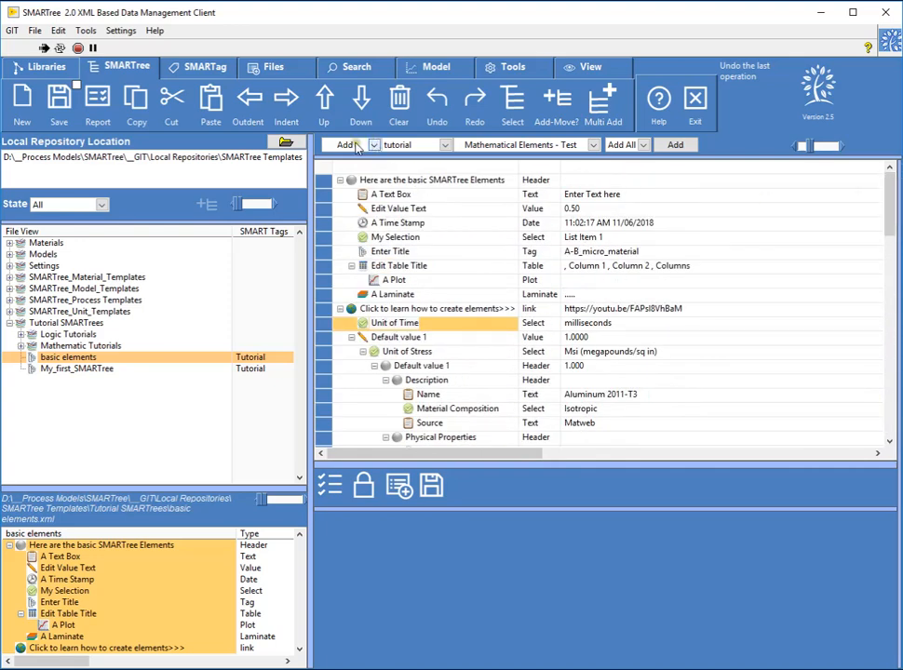